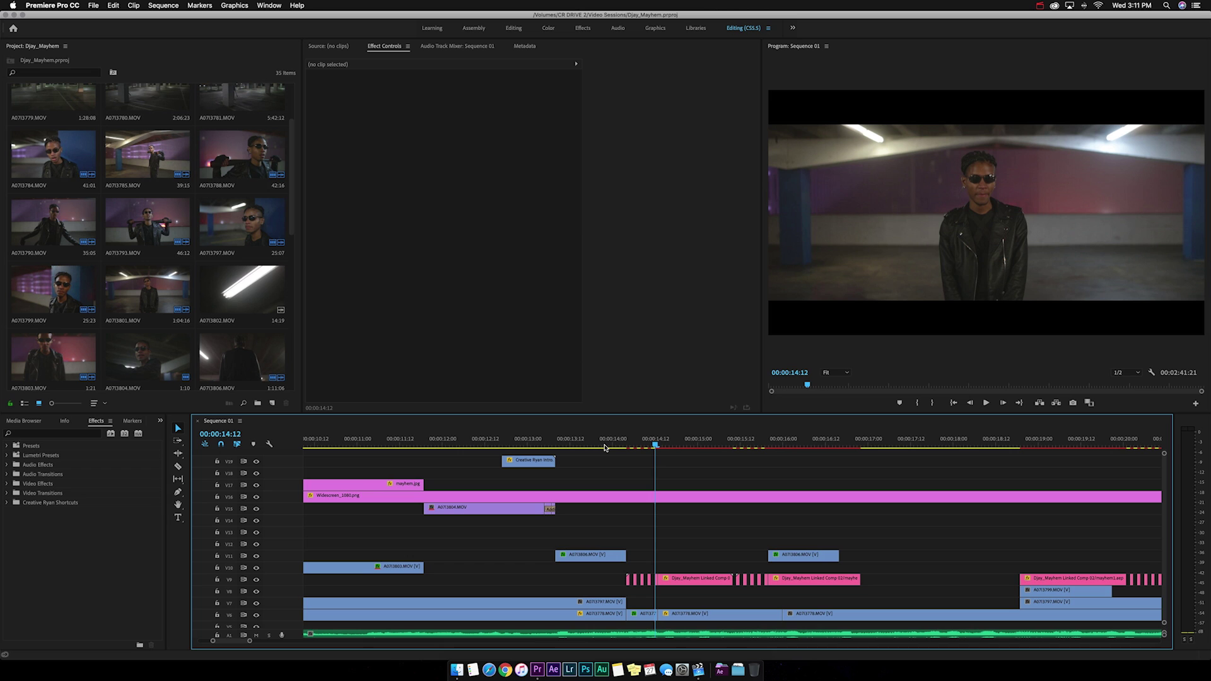
Review the sequence and source clip, parking the sequence playhead at 00:00:43:07.
{"action": "left_click", "coordinate": [613, 449]}
{"action": "key", "text": "space"}
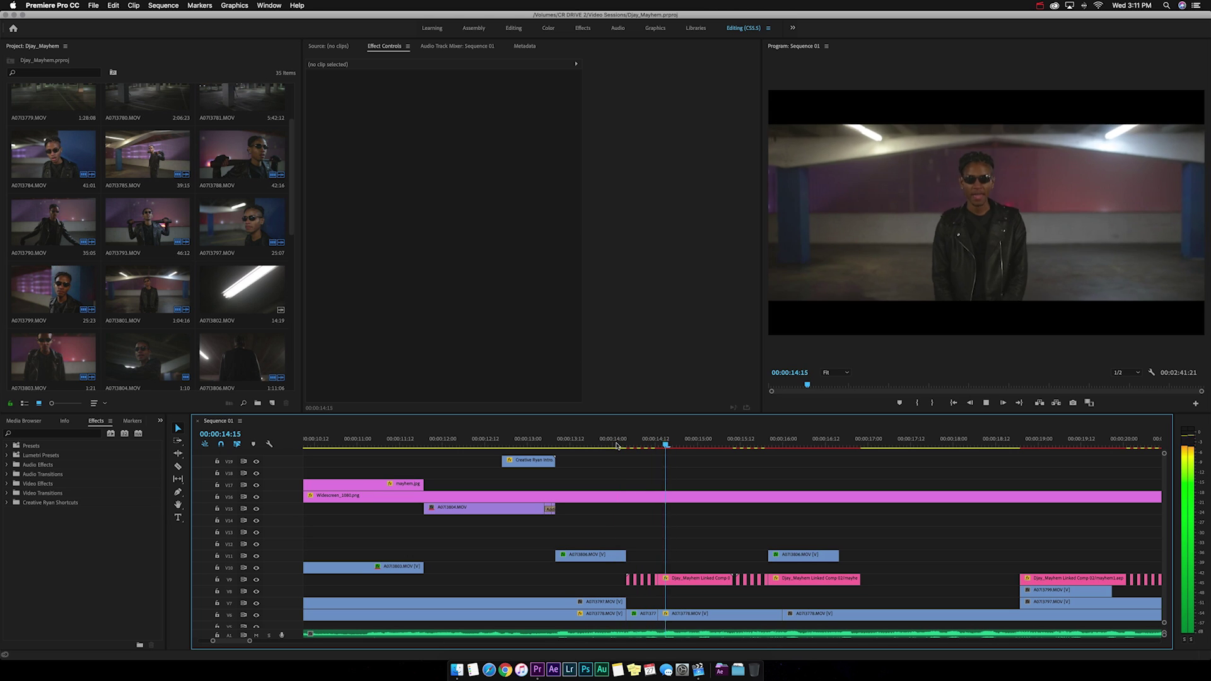
{"action": "key", "text": "space"}
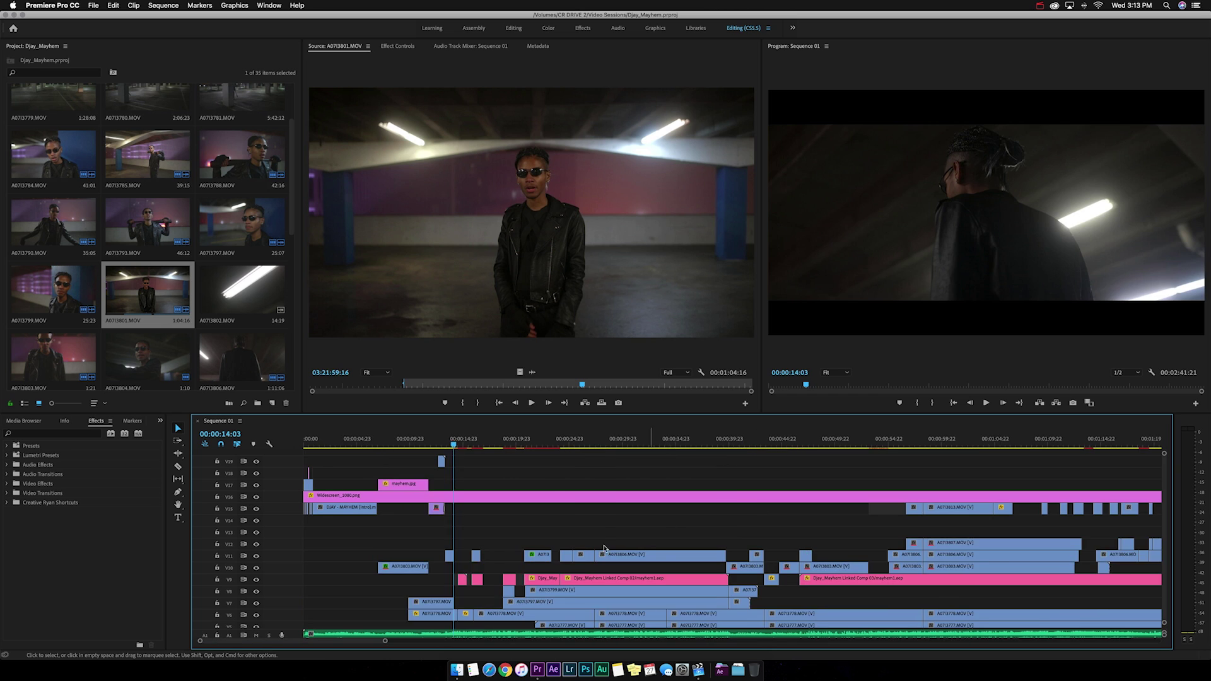
{"action": "scroll", "coordinate": [580, 538], "scroll_direction": "up", "scroll_amount": 6}
{"action": "left_click", "coordinate": [391, 384]}
{"action": "key", "text": "space"}
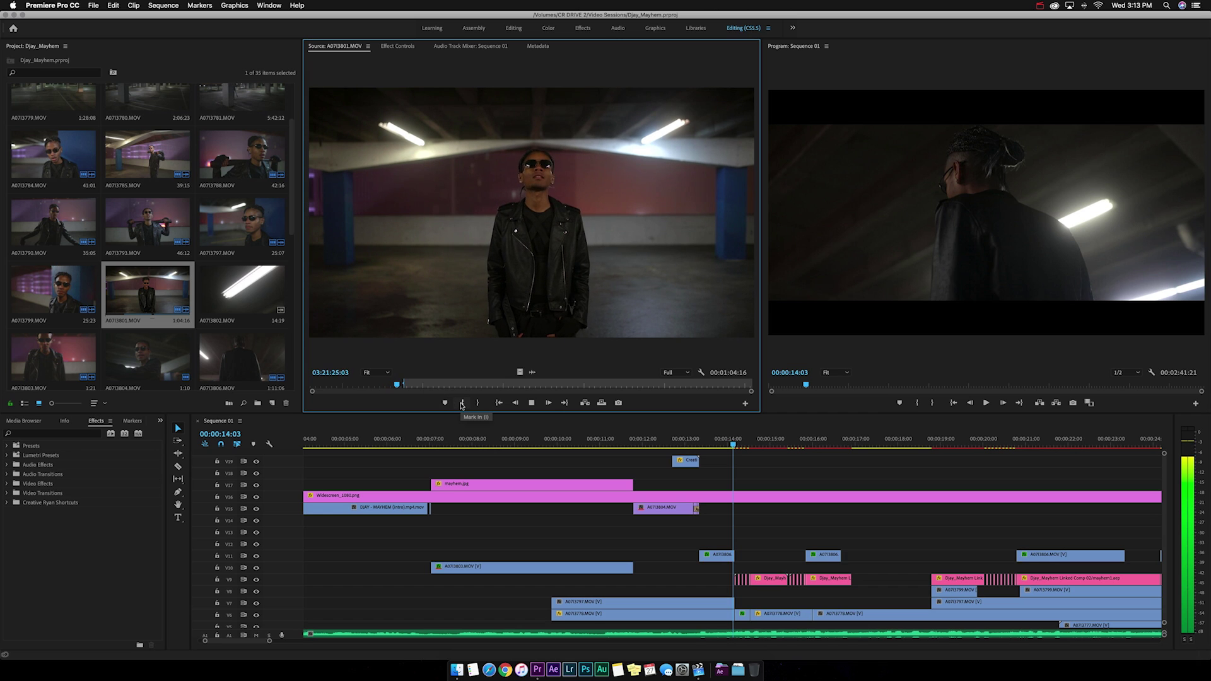
{"action": "key", "text": "space"}
{"action": "left_click_drag", "start_coordinate": [606, 445], "coordinate": [623, 445]}
{"action": "key", "text": "space"}
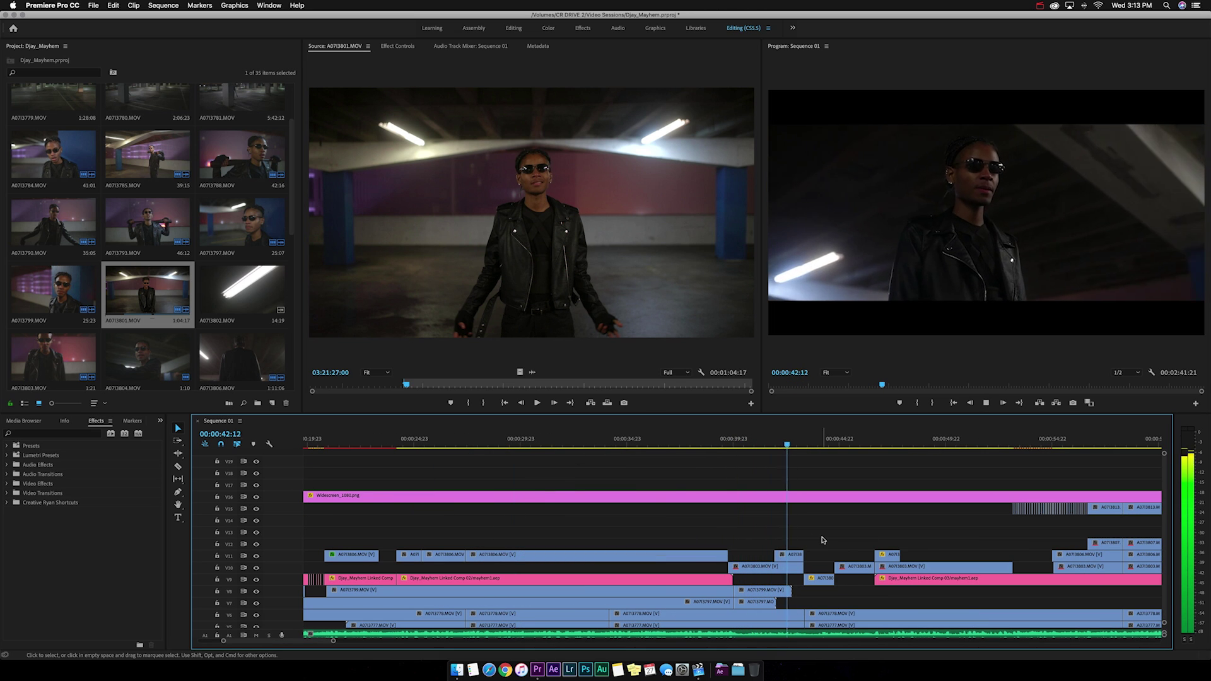
{"action": "key", "text": "space"}
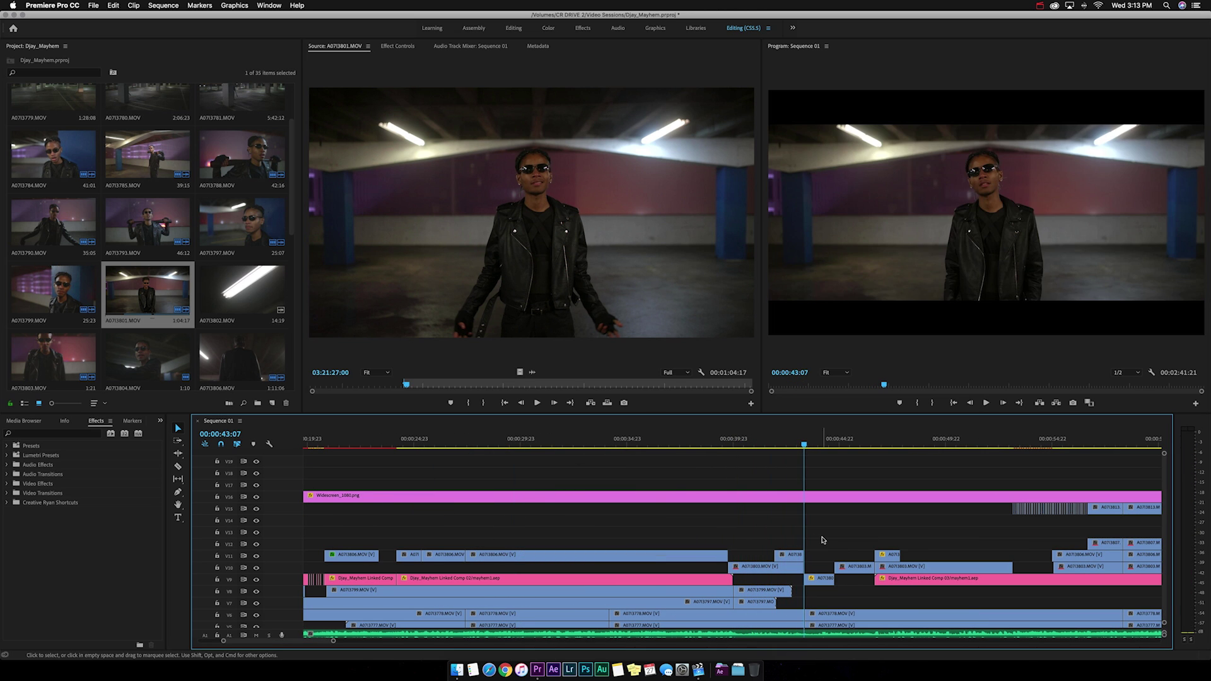
Place the A073801.MOV source clip on track V13 at 00:00:43 and play over it.
{"action": "left_click", "coordinate": [480, 274]}
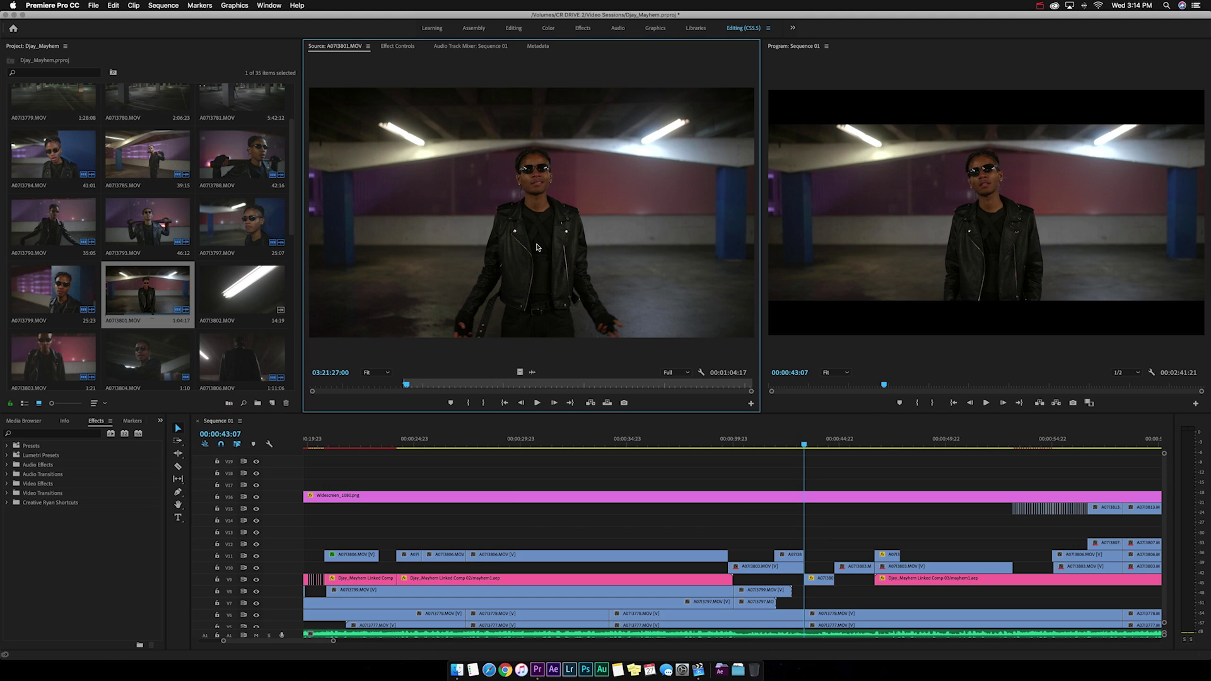
{"action": "left_click_drag", "start_coordinate": [537, 247], "coordinate": [727, 537]}
{"action": "left_click_drag", "start_coordinate": [806, 540], "coordinate": [806, 539]}
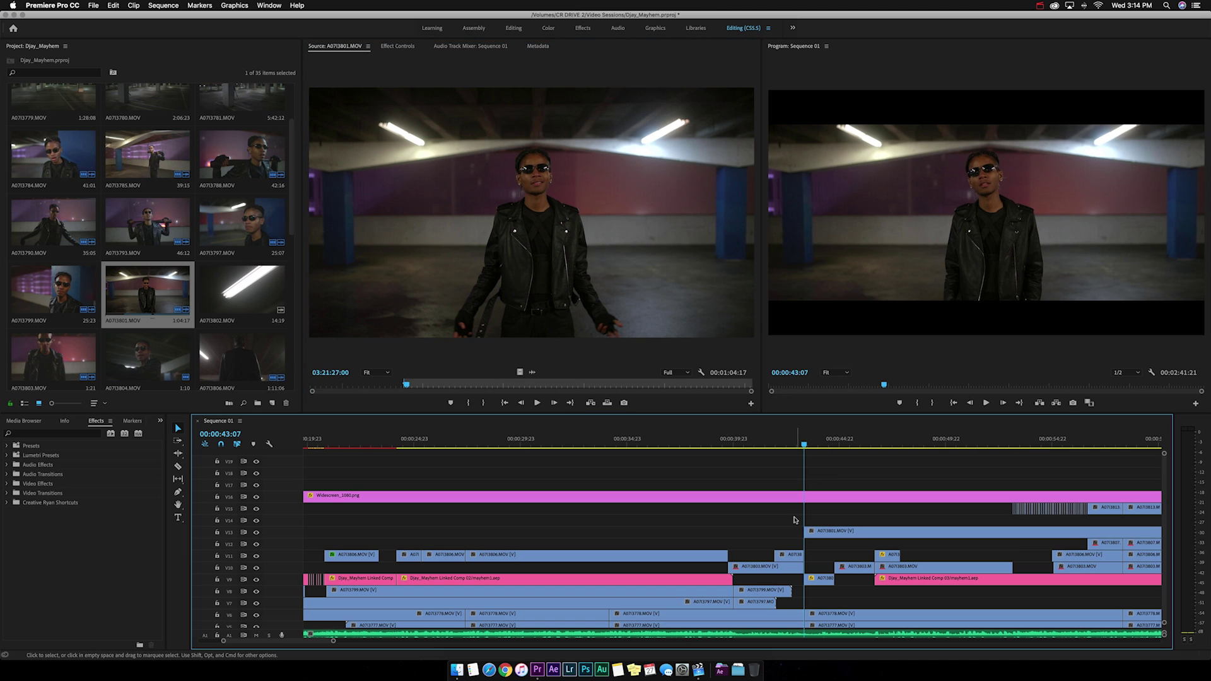
{"action": "key", "text": "space"}
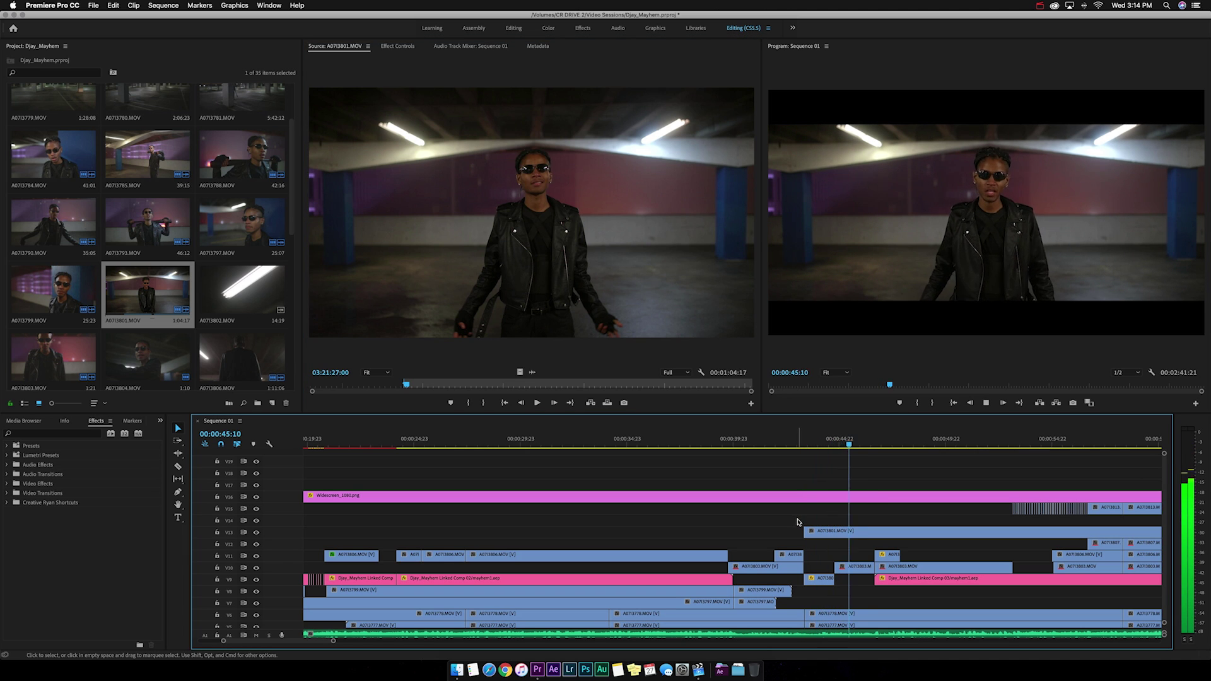
{"action": "key", "text": "space"}
Split the V13 clip at 00:00:46:14, delete the right piece, and trim its end.
{"action": "left_click", "coordinate": [880, 538]}
{"action": "key", "text": "v"}
{"action": "left_click", "coordinate": [908, 538]}
{"action": "key", "text": "Delete"}
{"action": "key", "text": "Up"}
{"action": "scroll", "coordinate": [833, 537], "scroll_direction": "right", "scroll_amount": 3}
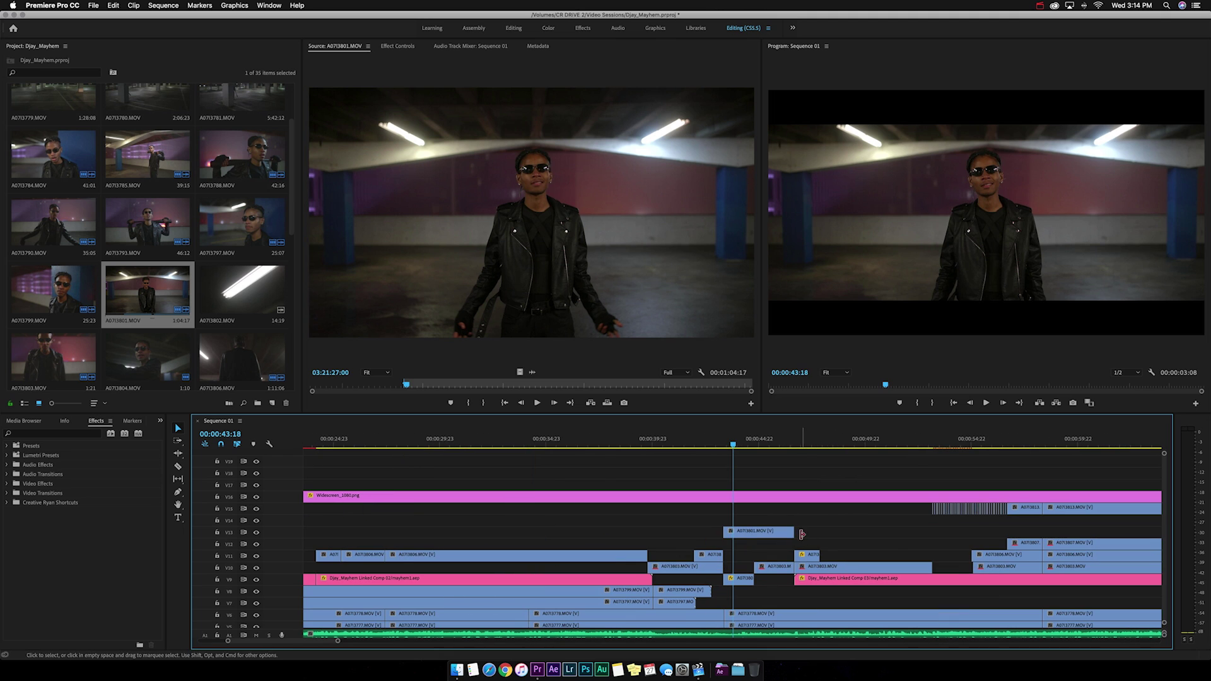
{"action": "left_click_drag", "start_coordinate": [794, 533], "coordinate": [1025, 534]}
{"action": "key", "text": "minus"}
{"action": "key", "text": "Up"}
{"action": "key", "text": "Up"}
Replace the V13 clip with an After Effects composition saved as tutorial.aep.
{"action": "left_click", "coordinate": [752, 442]}
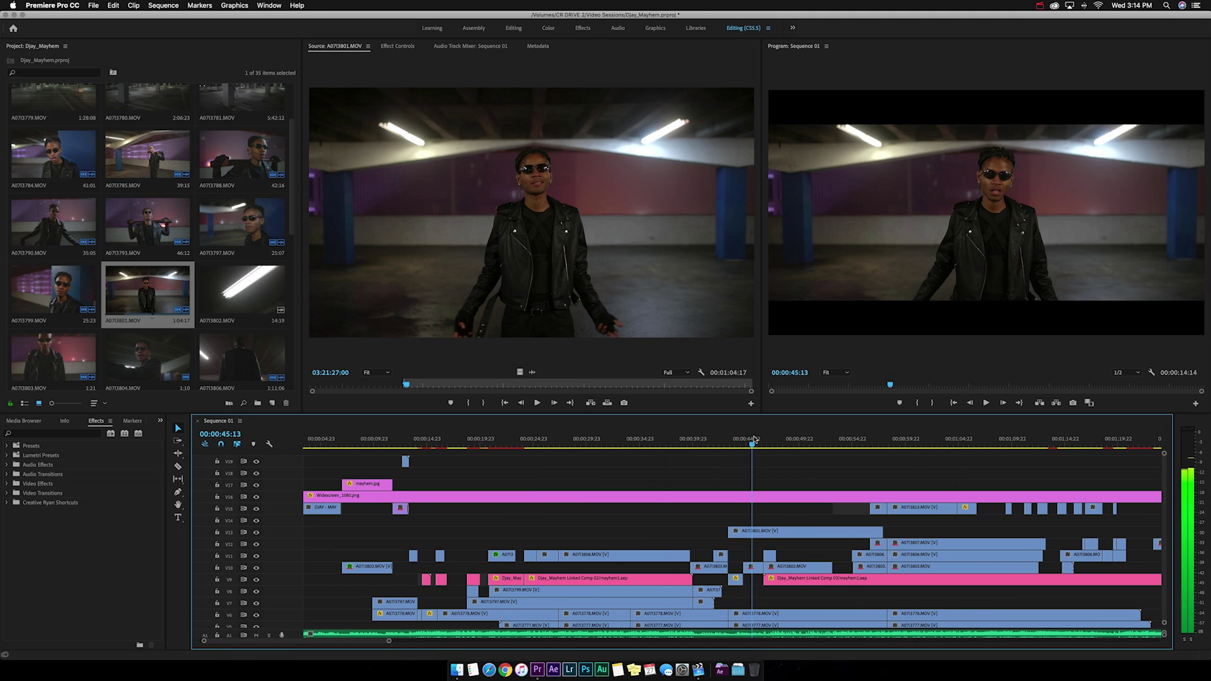
{"action": "right_click", "coordinate": [773, 533]}
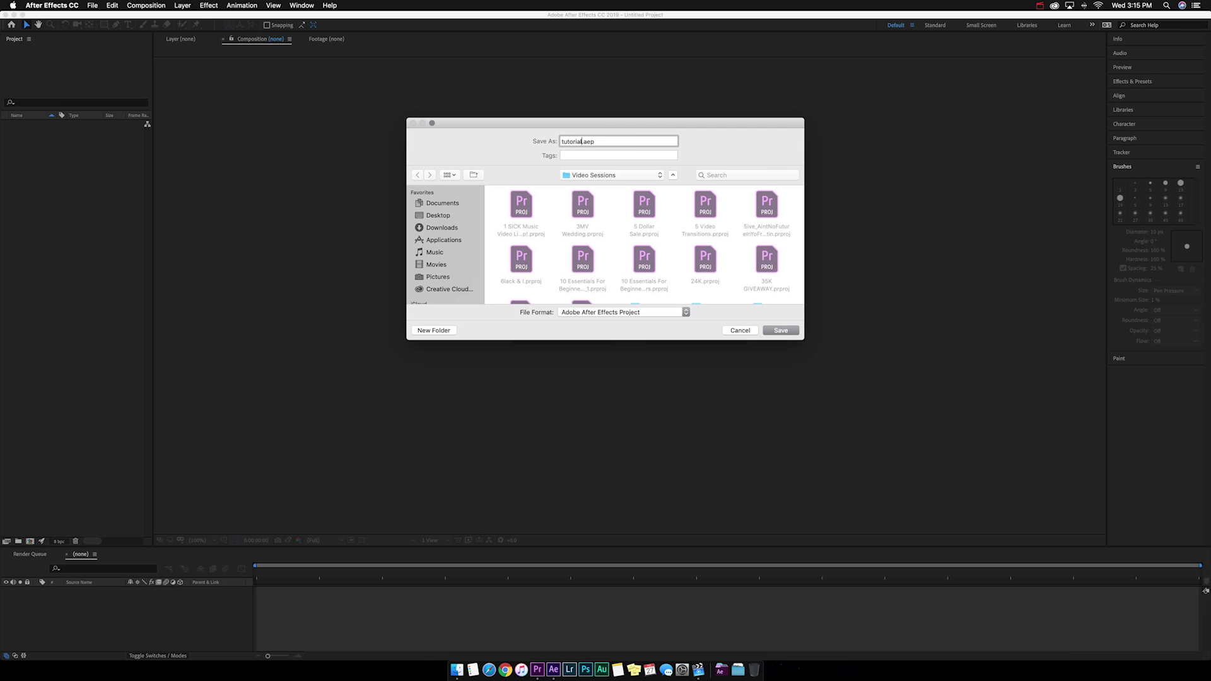
{"action": "key", "text": "Return"}
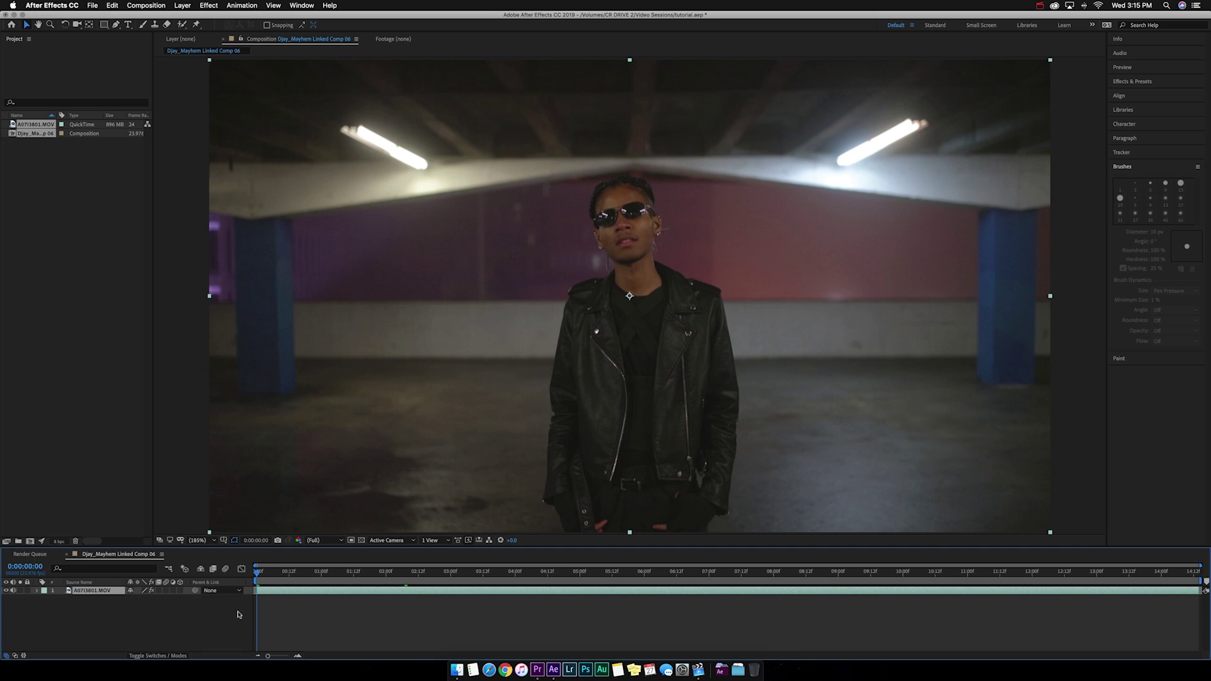
Give the A073801.MOV layer's Position a wiggle(300,40) expression.
{"action": "left_click", "coordinate": [84, 597]}
{"action": "left_click", "coordinate": [70, 592]}
{"action": "left_click", "coordinate": [45, 607]}
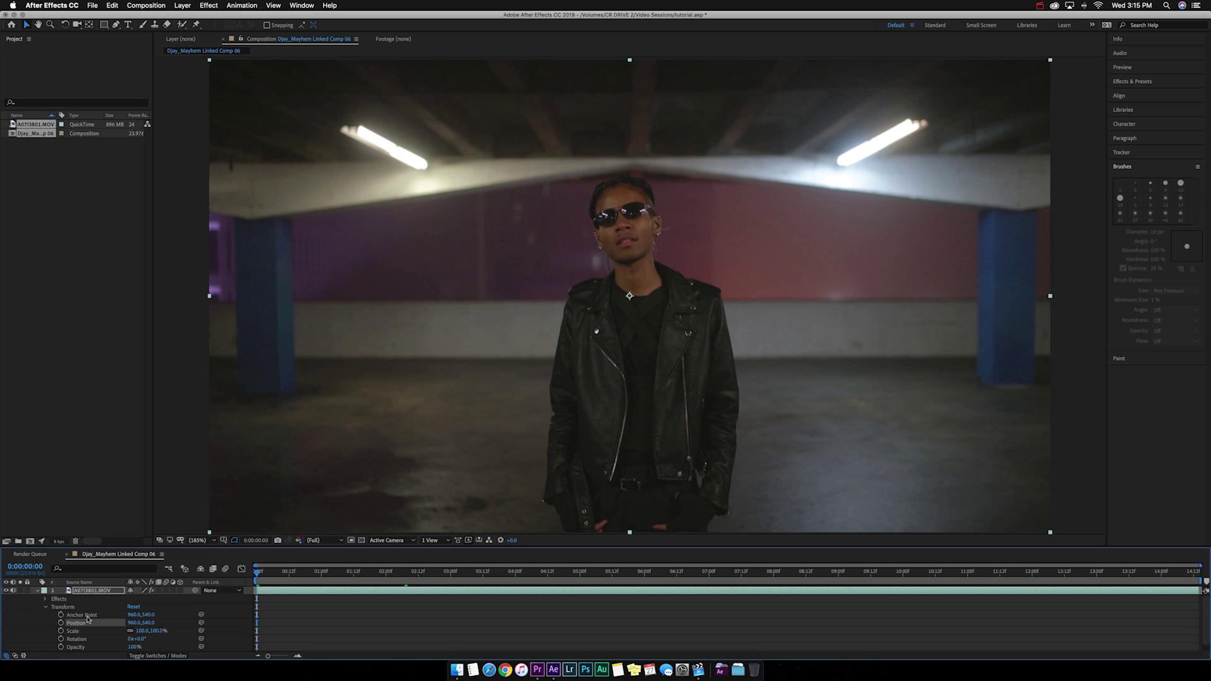
{"action": "left_click", "coordinate": [240, 6]}
{"action": "left_click", "coordinate": [272, 151]}
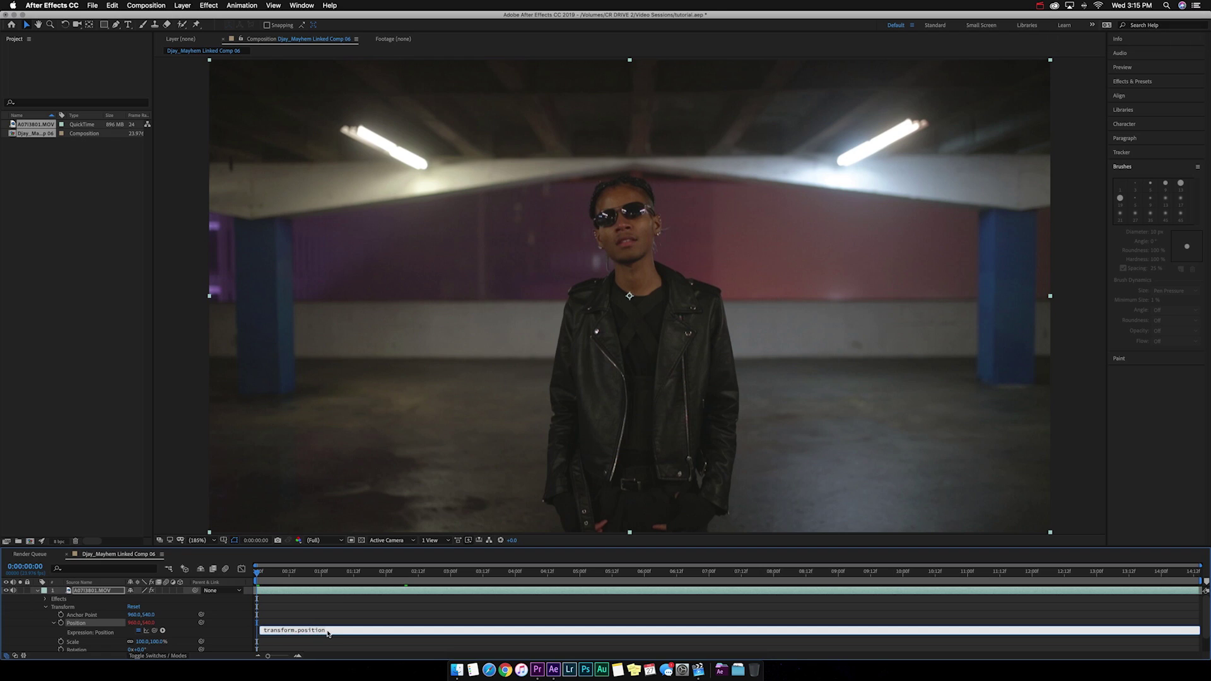
{"action": "key", "text": "super+a"}
{"action": "type", "text": "w"}
{"action": "key", "text": "Left"}
{"action": "left_click", "coordinate": [75, 431]}
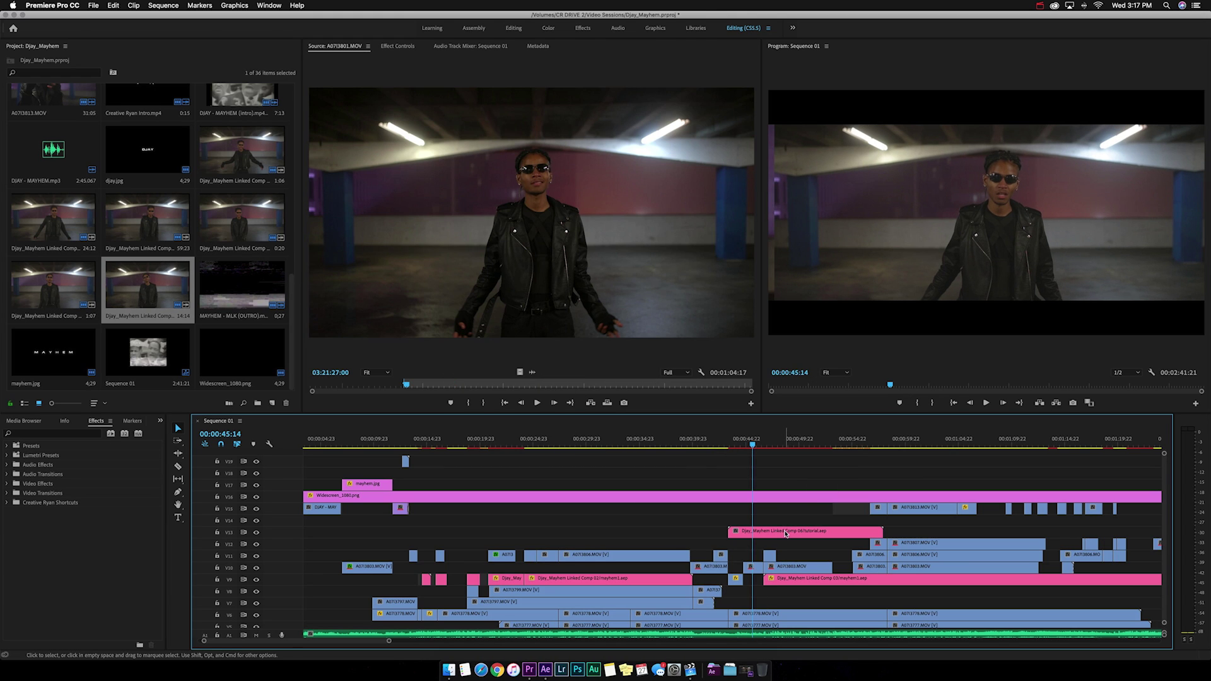
Play the shaking comp clip from about 00:00:45:04.
{"action": "left_click", "coordinate": [748, 446]}
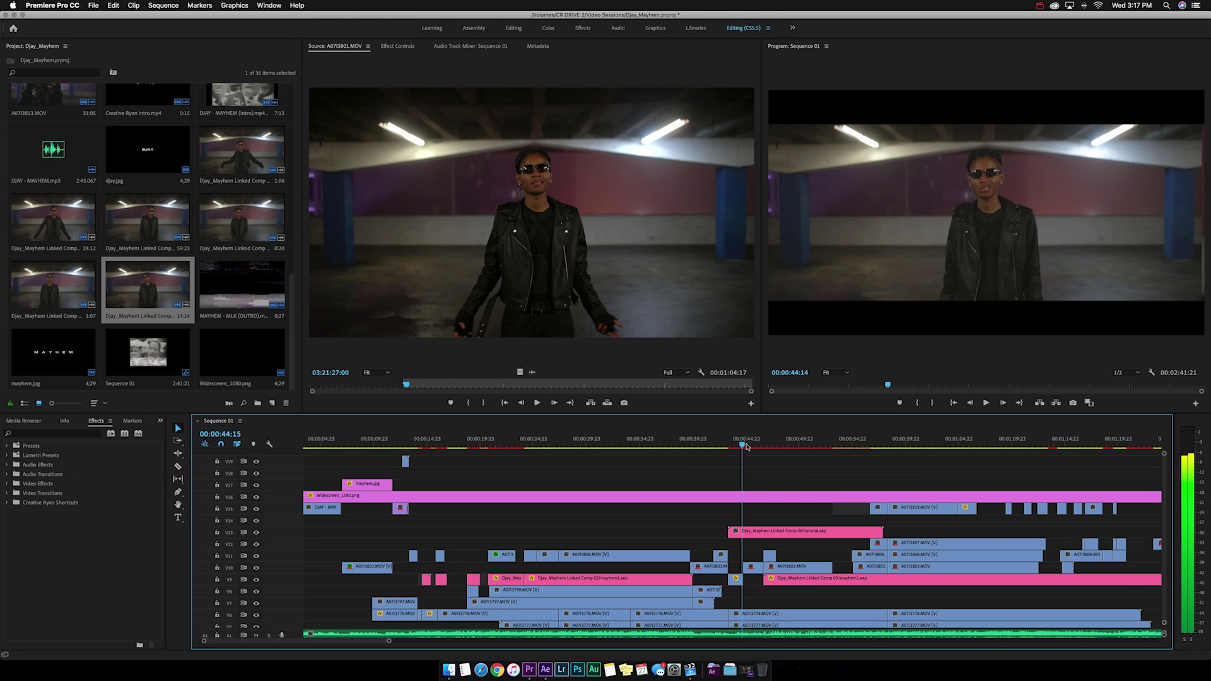
{"action": "left_click_drag", "start_coordinate": [748, 446], "coordinate": [750, 446]}
{"action": "key", "text": "space"}
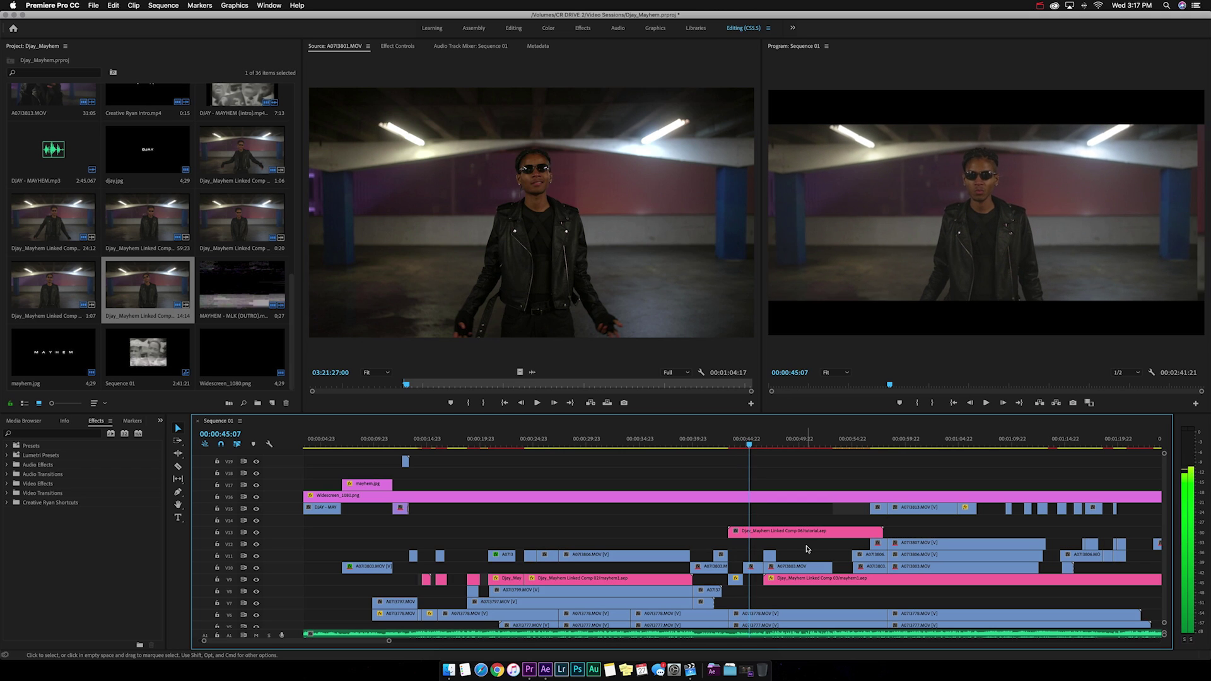
Set the tutorial.aep clip's Motion Scale to 105 and play it back from 00:00:44:15.
{"action": "left_click", "coordinate": [777, 535]}
{"action": "left_click", "coordinate": [407, 47]}
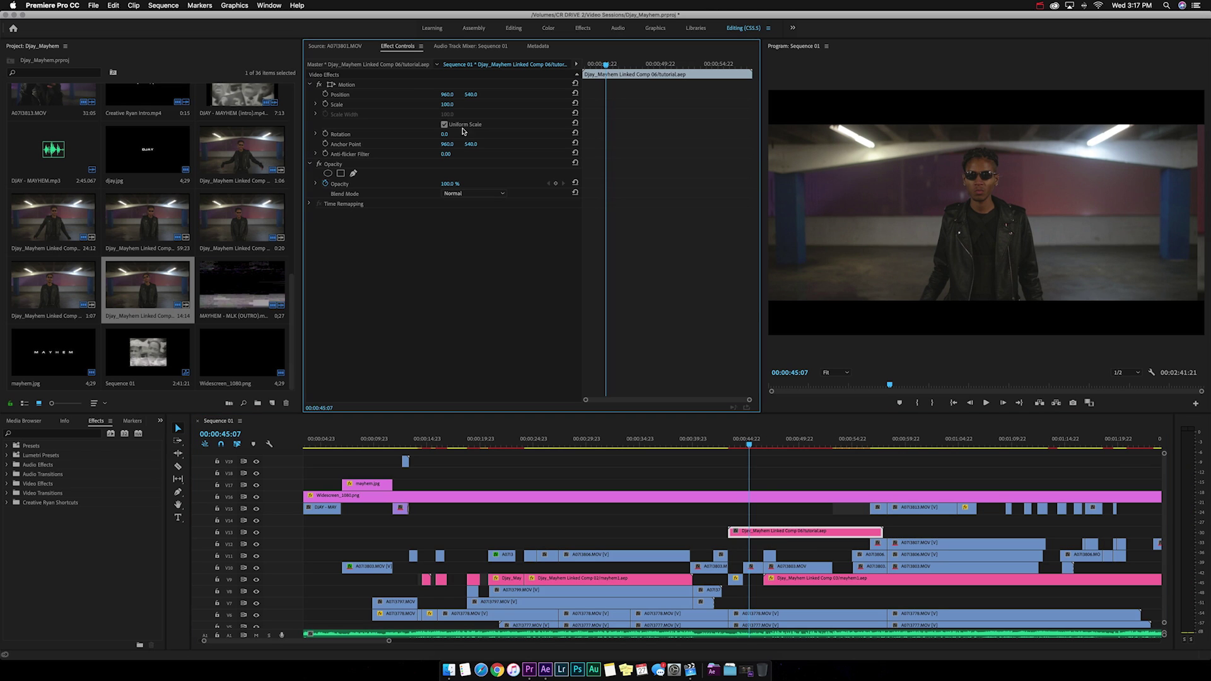
{"action": "left_click", "coordinate": [454, 104]}
{"action": "key", "text": "Return"}
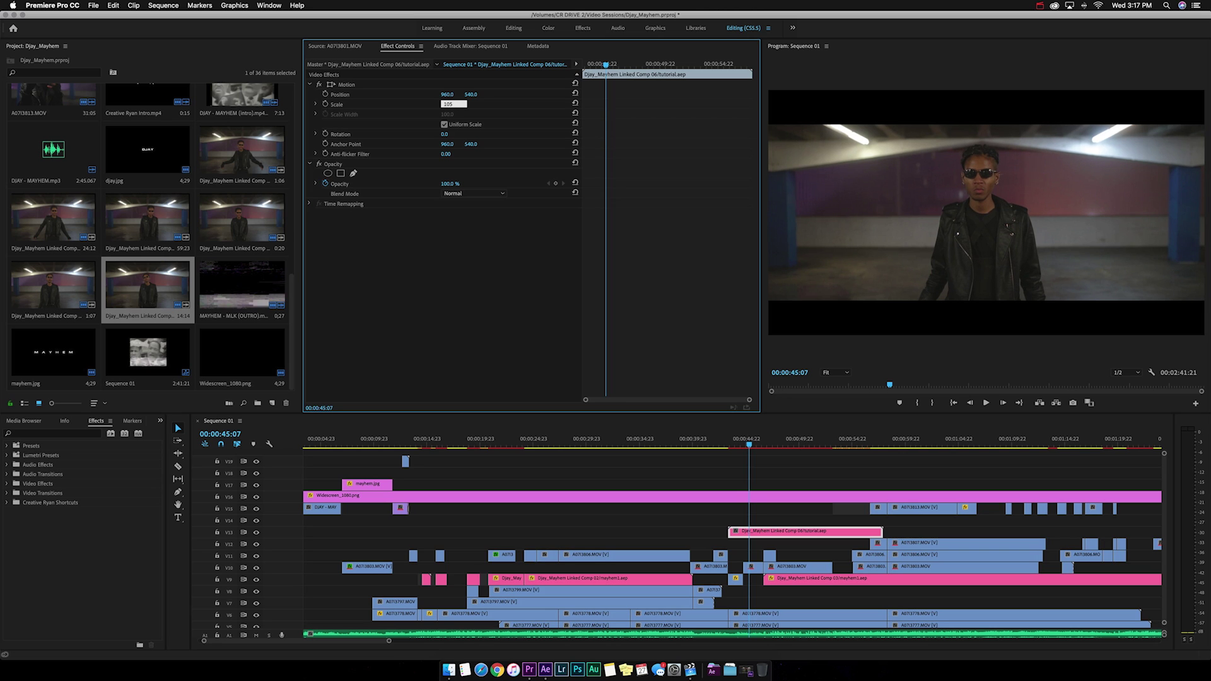
{"action": "key", "text": "shift+Left"}
{"action": "key", "text": "Left"}
{"action": "key", "text": "Left"}
{"action": "key", "text": "Left"}
{"action": "key", "text": "Left"}
{"action": "key", "text": "Left"}
{"action": "key", "text": "Left"}
{"action": "key", "text": "Left"}
{"action": "key", "text": "Left"}
{"action": "key", "text": "Left"}
{"action": "key", "text": "Left"}
{"action": "key", "text": "Left"}
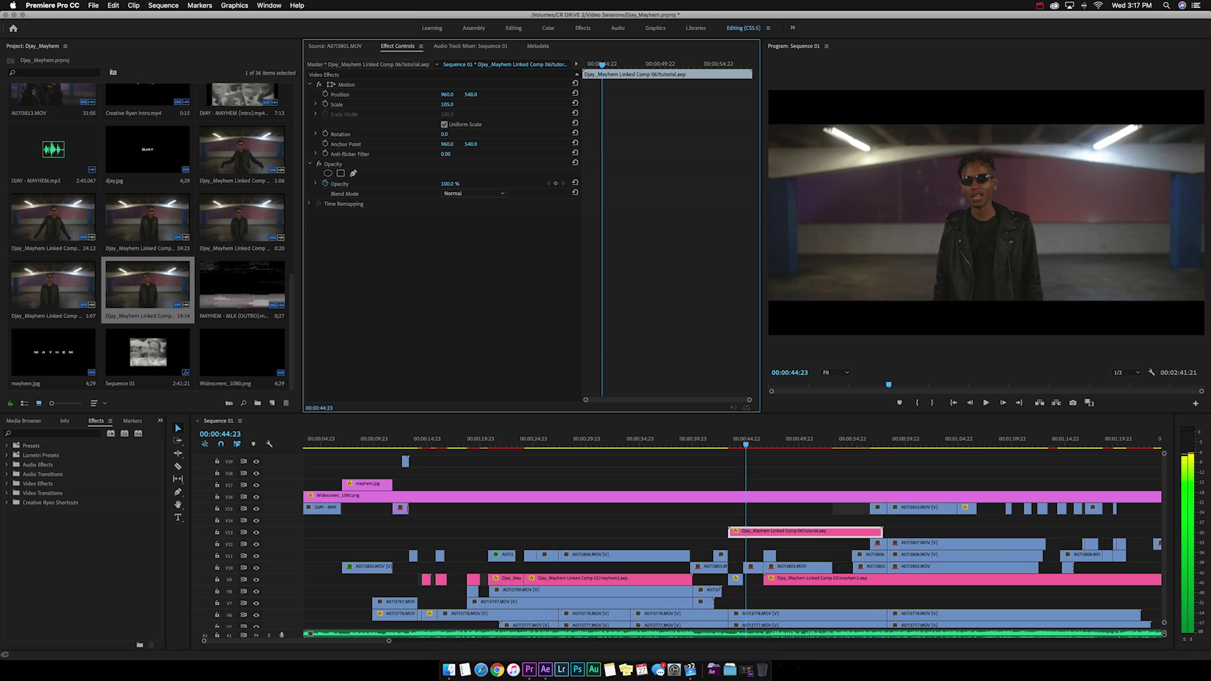
{"action": "key", "text": "XF86AudioMute"}
{"action": "key", "text": "space"}
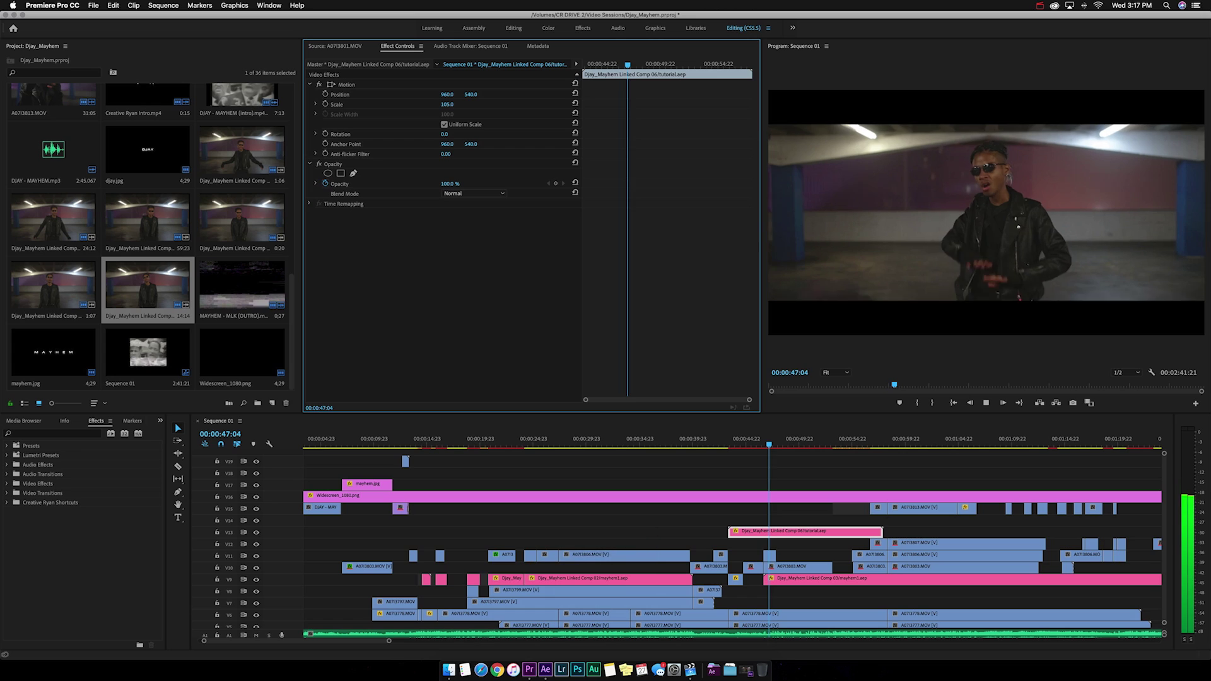
Razor the V13 comp clip at three points and delete the first short segment.
{"action": "key", "text": "space"}
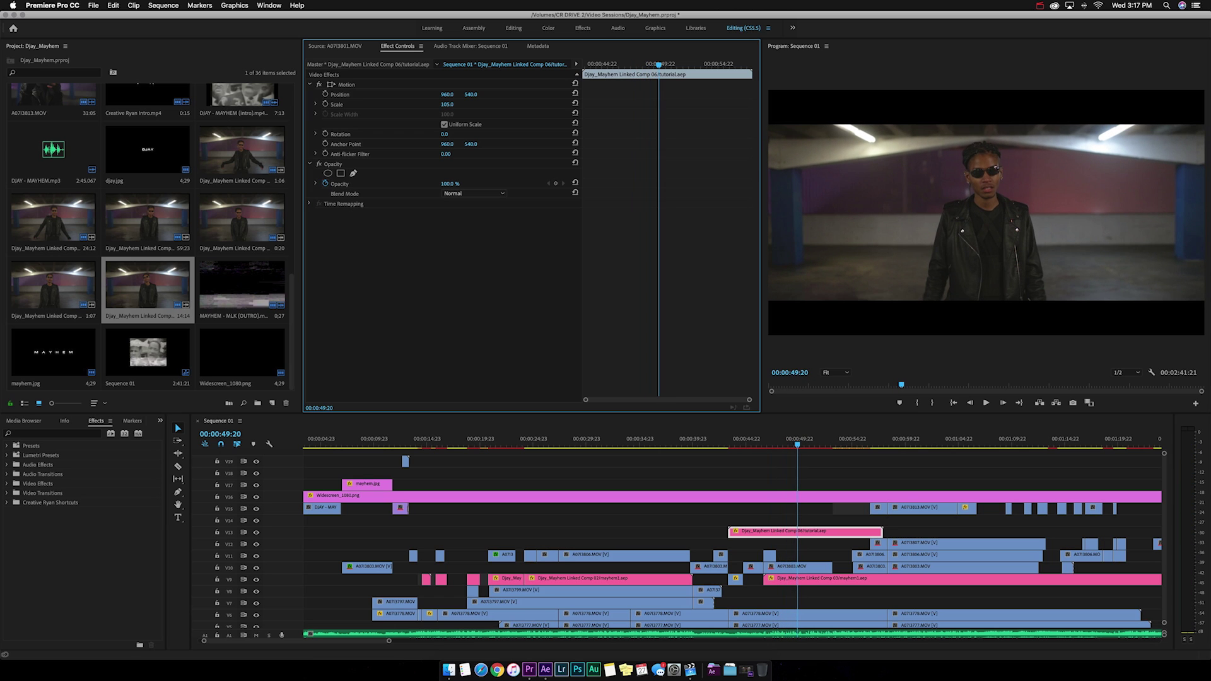
{"action": "key", "text": "Up"}
{"action": "key", "text": "="}
{"action": "key", "text": "="}
{"action": "key", "text": "="}
{"action": "key", "text": "c"}
{"action": "left_click", "coordinate": [736, 531]}
{"action": "left_click", "coordinate": [795, 531]}
{"action": "left_click", "coordinate": [691, 531]}
{"action": "key", "text": "v"}
{"action": "left_click", "coordinate": [713, 531]}
{"action": "key", "text": "Delete"}
{"action": "key", "text": "space"}
{"action": "key", "text": "space"}
Delete more short V13 segments, leaving gaps, and play back the chopped stretch.
{"action": "left_click", "coordinate": [771, 536]}
{"action": "left_click", "coordinate": [695, 443]}
{"action": "key", "text": "Delete"}
{"action": "left_click", "coordinate": [853, 533]}
{"action": "left_click", "coordinate": [837, 536]}
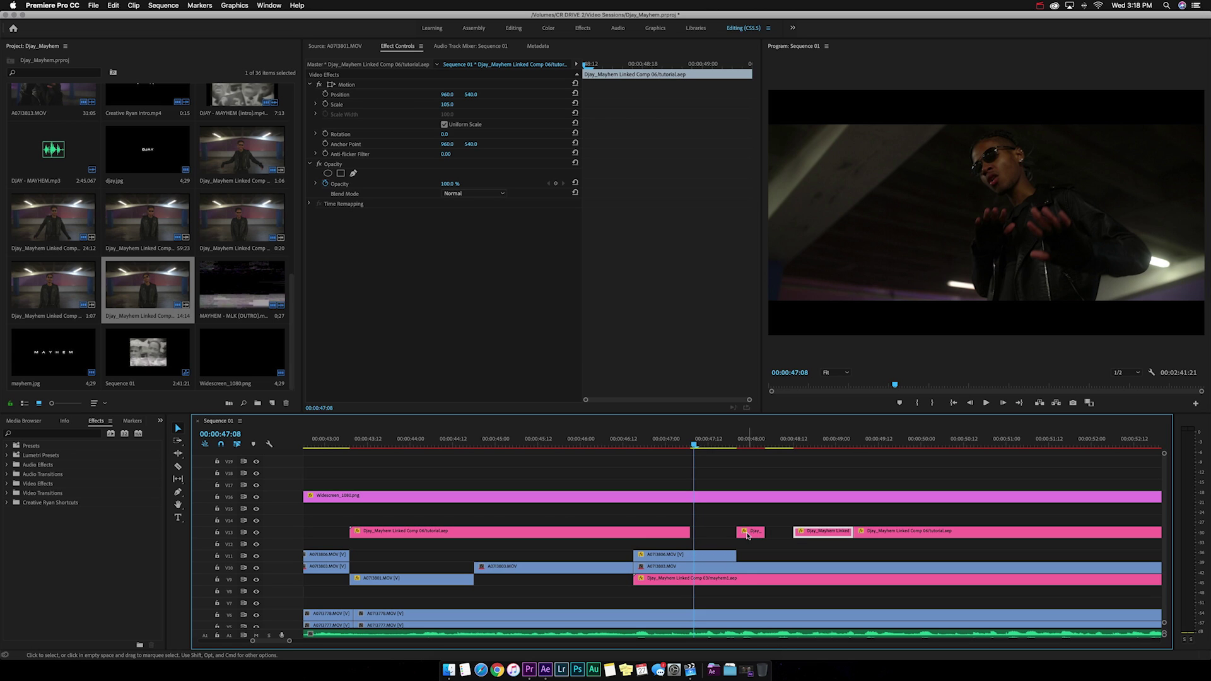
{"action": "key", "text": "Delete"}
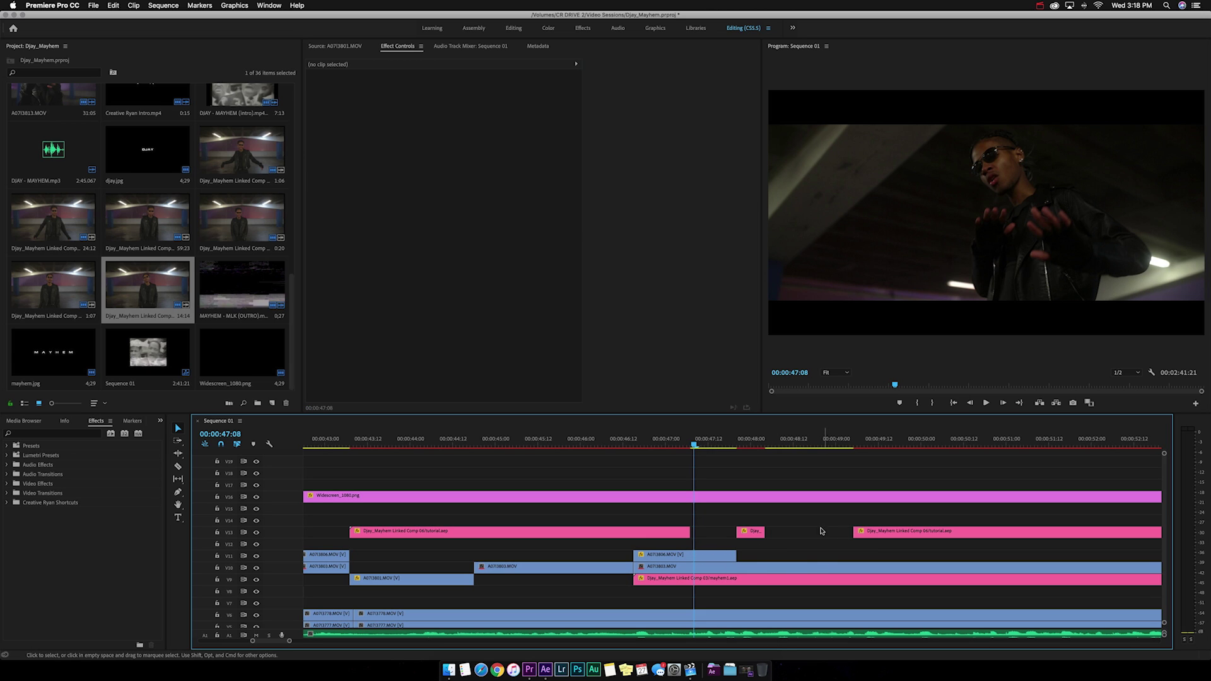
{"action": "key", "text": "space"}
{"action": "left_click", "coordinate": [697, 447]}
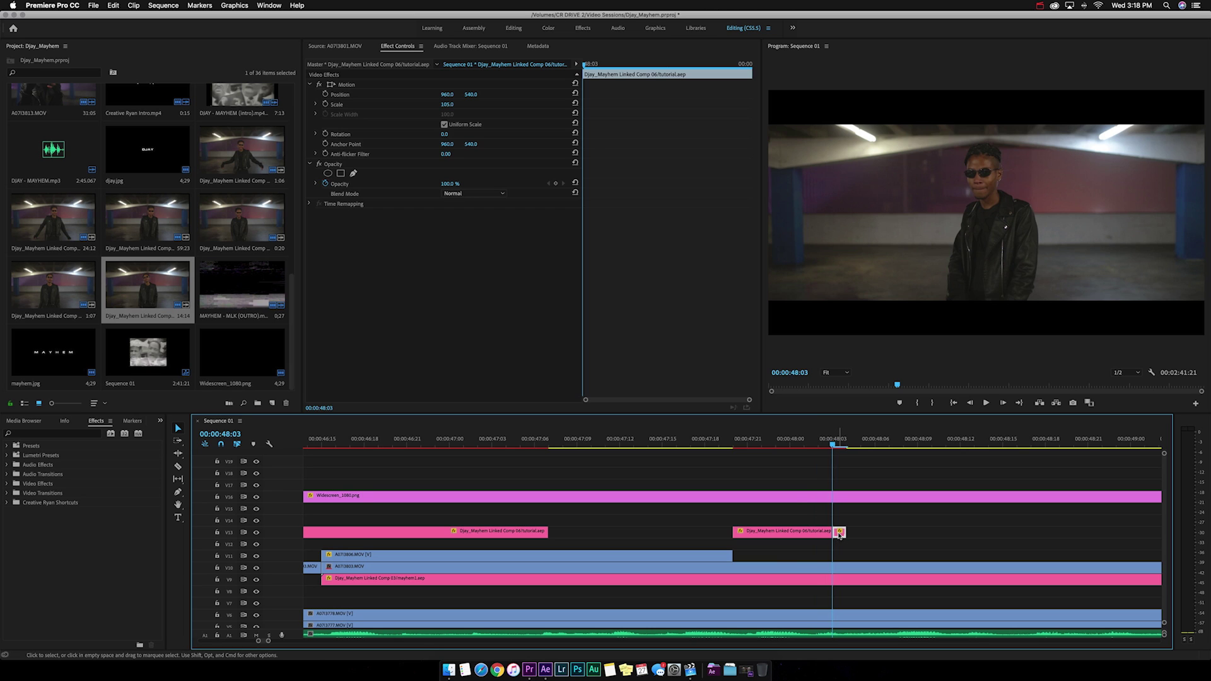
{"action": "key", "text": "Delete"}
Keyframe Position and Scale on the short V13 clip, pushing Scale to 114 and beyond.
{"action": "left_click_drag", "start_coordinate": [796, 445], "coordinate": [733, 444]}
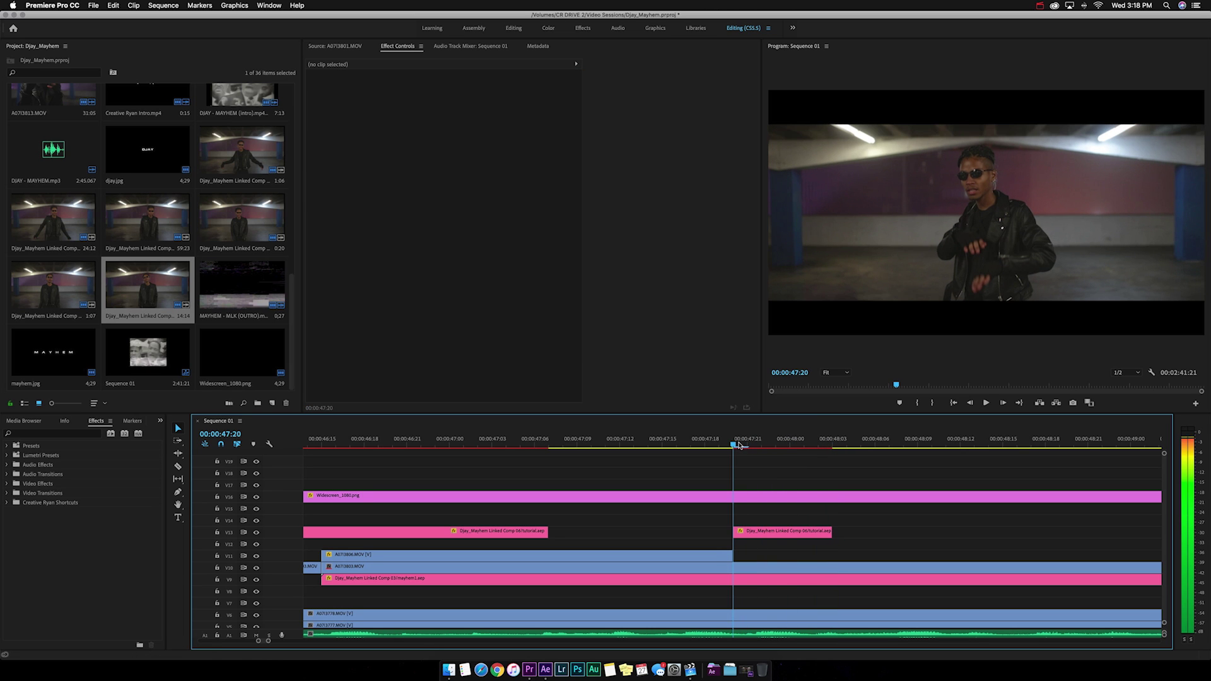
{"action": "left_click", "coordinate": [769, 535]}
{"action": "left_click", "coordinate": [326, 94]}
{"action": "left_click", "coordinate": [325, 104]}
{"action": "key", "text": "Right"}
{"action": "key", "text": "Right"}
{"action": "left_click_drag", "start_coordinate": [447, 109], "coordinate": [454, 106]}
{"action": "key", "text": "Right"}
{"action": "mouse_move", "coordinate": [452, 105]}
{"action": "left_mouse_down"}
{"action": "mouse_move", "coordinate": [478, 94]}
{"action": "mouse_move", "coordinate": [450, 105]}
{"action": "mouse_move", "coordinate": [460, 94]}
{"action": "left_mouse_up"}
Settle the punch-in at Scale 120, adjusting Position Y between 552 and 609, and play it.
{"action": "key", "text": "Right"}
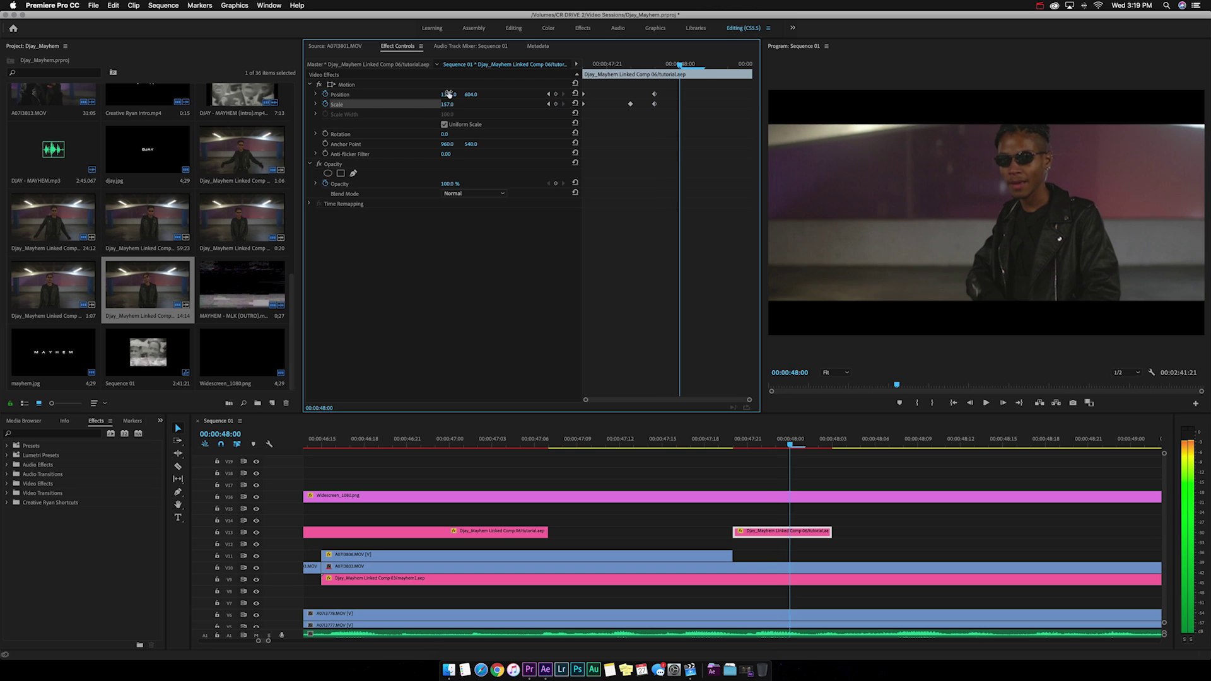
{"action": "key", "text": "Right"}
{"action": "left_click_drag", "start_coordinate": [450, 105], "coordinate": [452, 104]}
{"action": "left_click_drag", "start_coordinate": [471, 94], "coordinate": [459, 94]}
{"action": "left_click", "coordinate": [451, 104]}
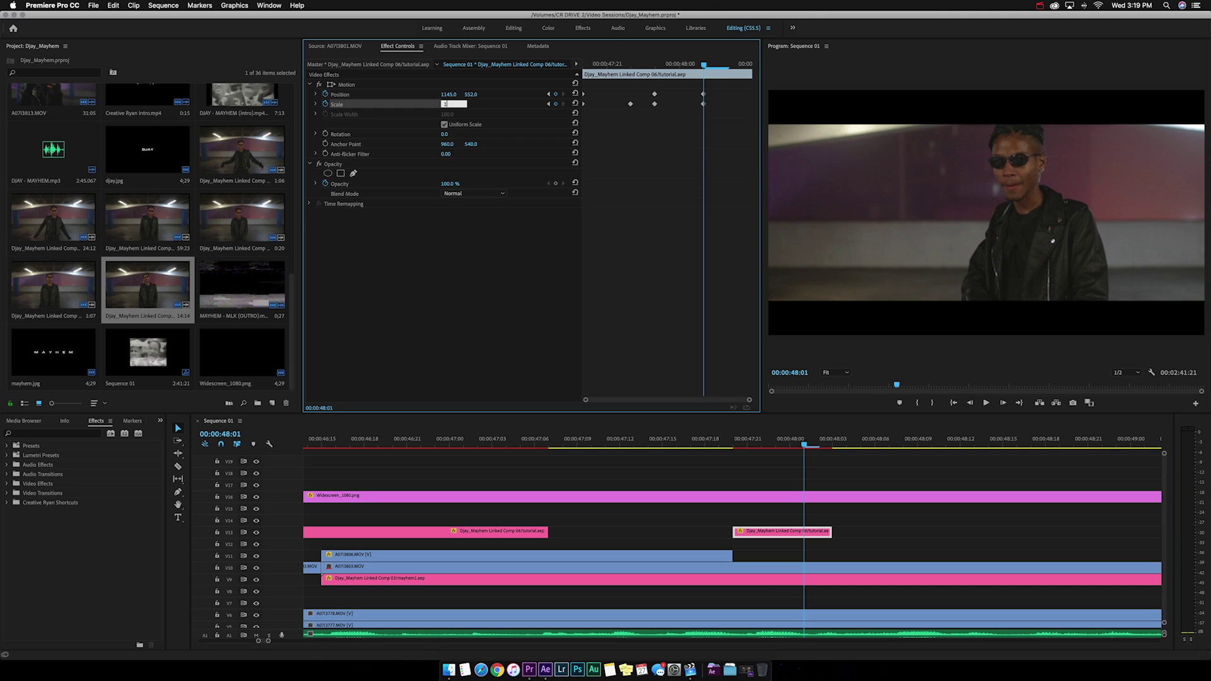
{"action": "type", "text": "120"}
{"action": "key", "text": "Return"}
{"action": "mouse_move", "coordinate": [471, 94]}
{"action": "left_mouse_down"}
{"action": "mouse_move", "coordinate": [490, 94]}
{"action": "mouse_move", "coordinate": [413, 94]}
{"action": "mouse_move", "coordinate": [451, 95]}
{"action": "left_mouse_up"}
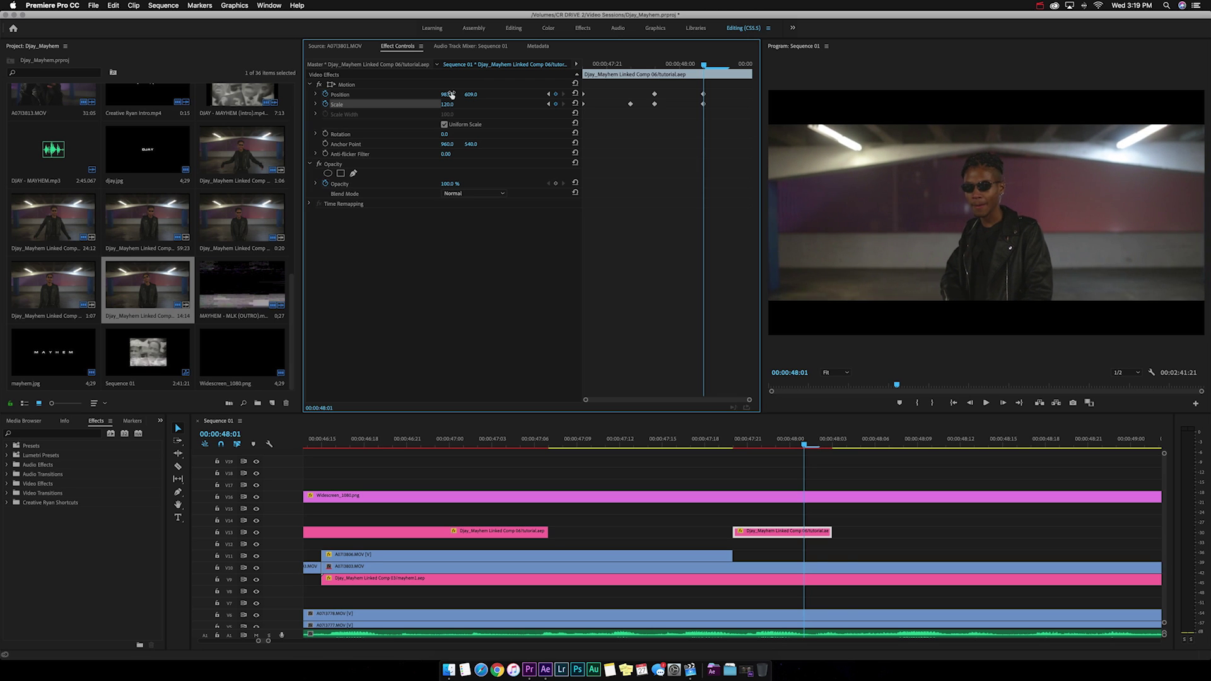
{"action": "key", "text": "space"}
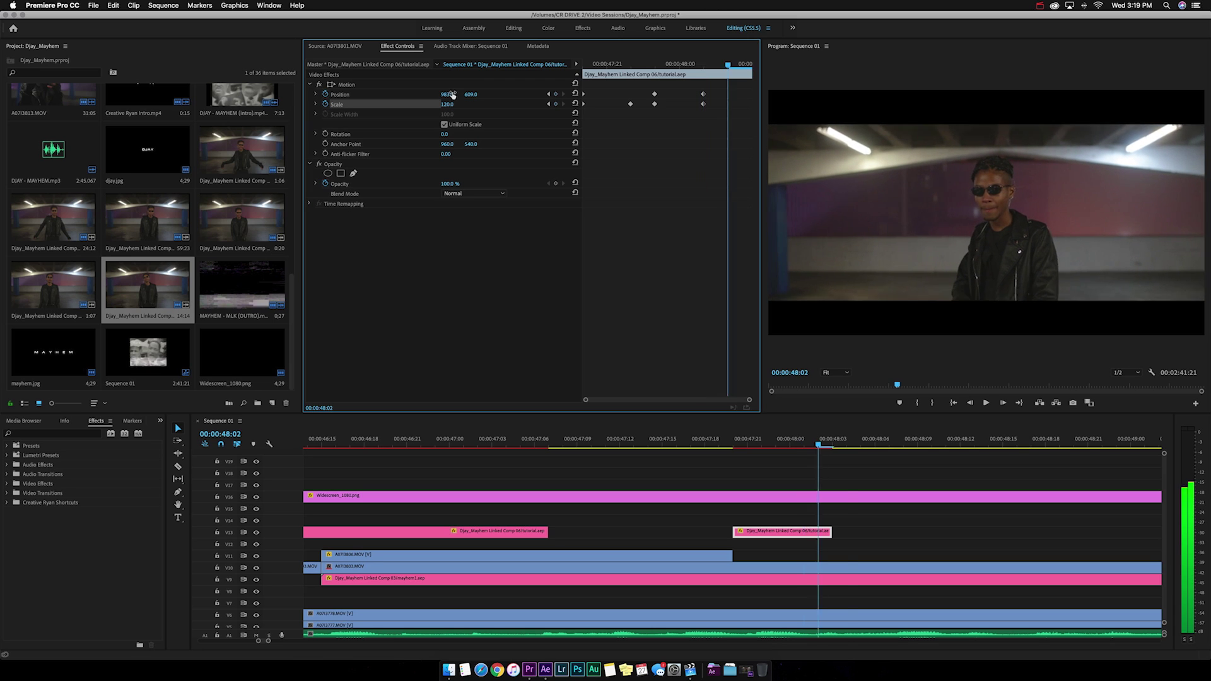
{"action": "left_click", "coordinate": [670, 440]}
{"action": "left_click", "coordinate": [667, 440]}
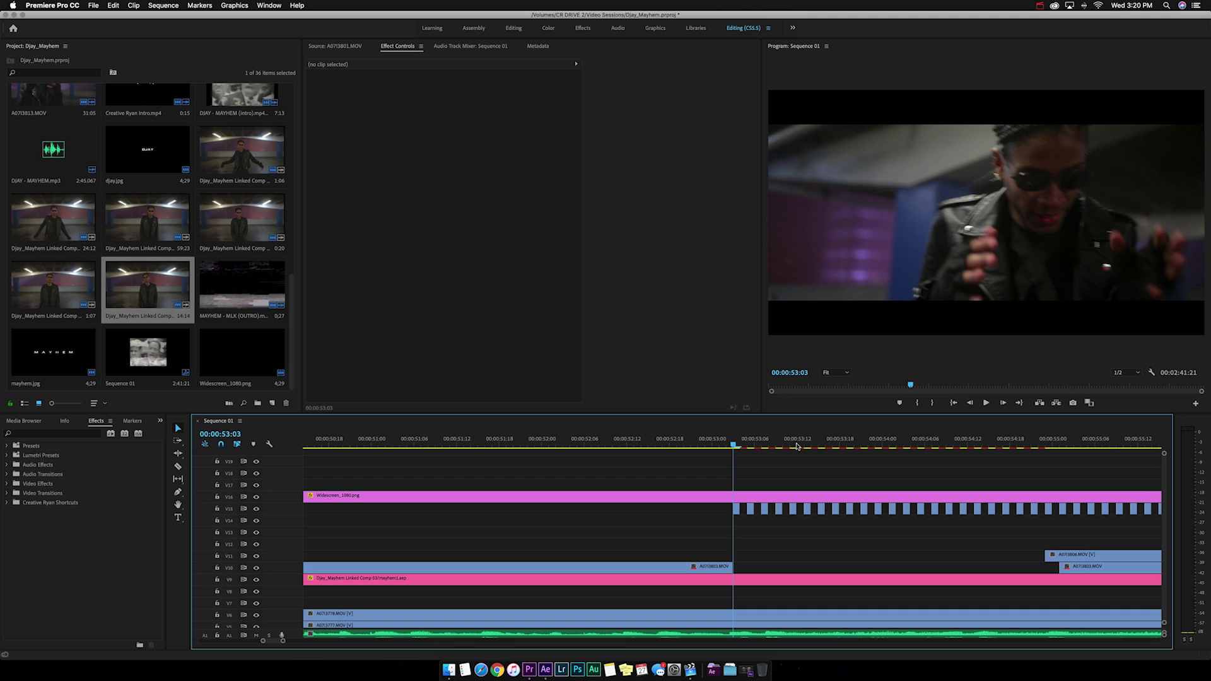
Scroll to the V15 stutter section around 52:00 and play it.
{"action": "scroll", "coordinate": [797, 467], "scroll_direction": "right", "scroll_amount": 5}
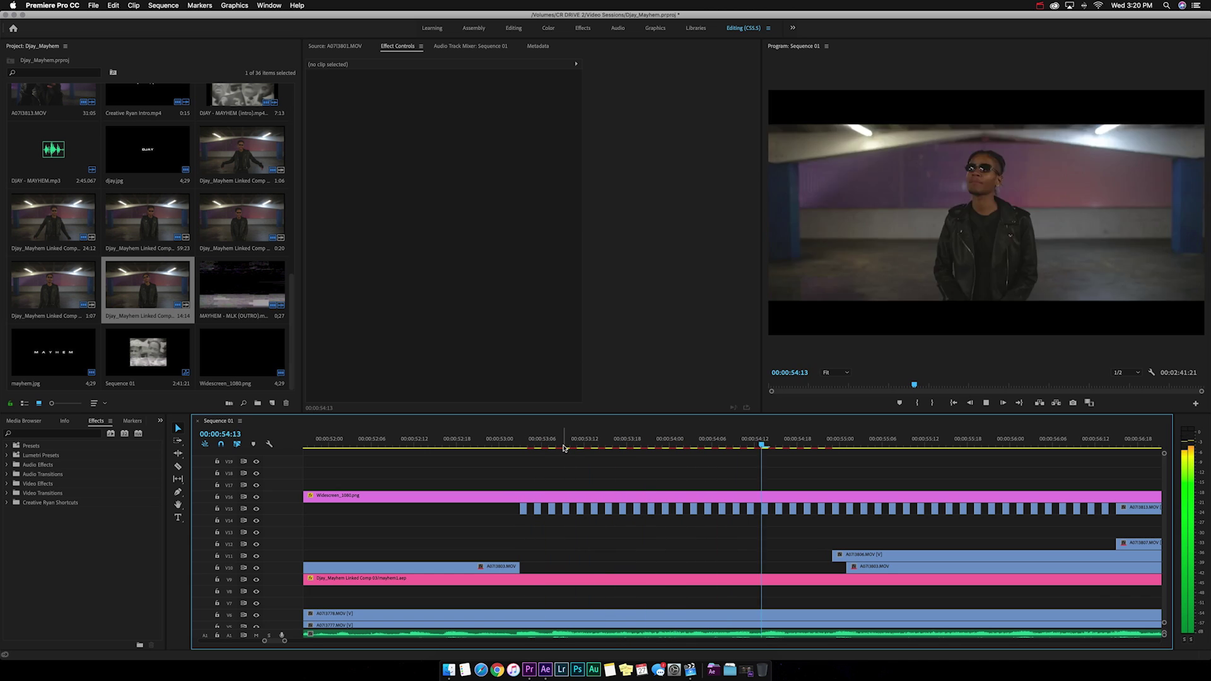
{"action": "key", "text": "space"}
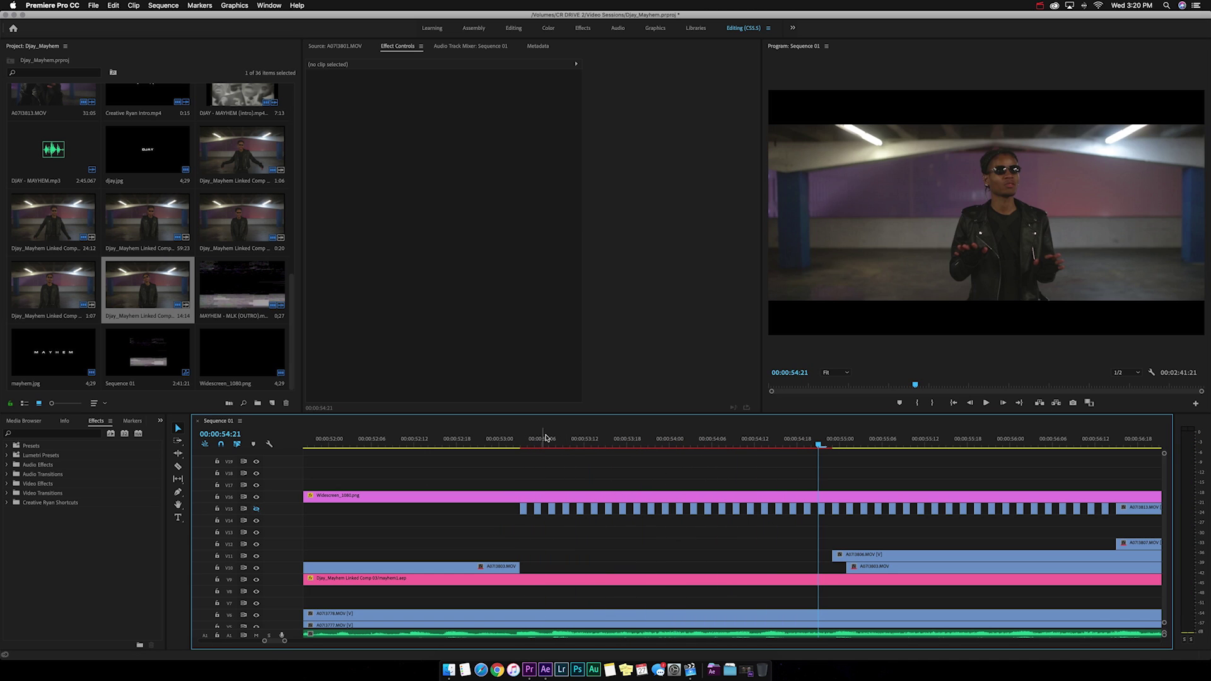
Enable V15 output, delete its short clips, and extend the remaining clip to A07I3813.
{"action": "left_click_drag", "start_coordinate": [552, 443], "coordinate": [520, 444]}
{"action": "left_click", "coordinate": [256, 509]}
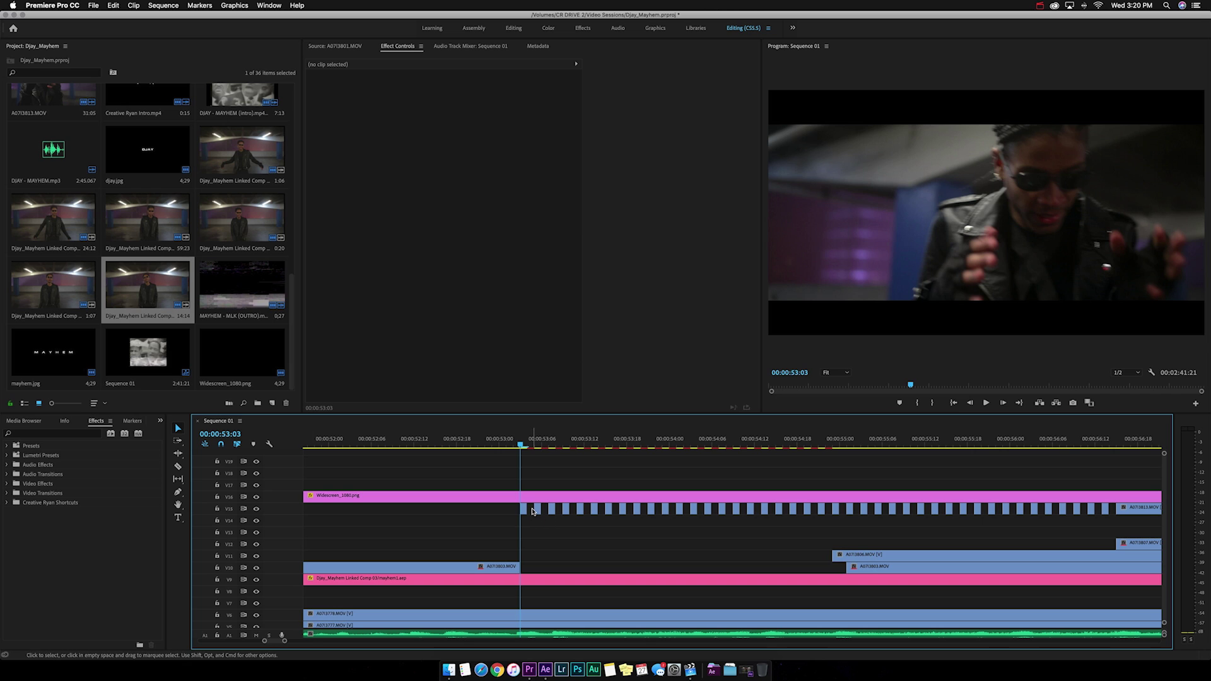
{"action": "left_click_drag", "start_coordinate": [531, 507], "coordinate": [1113, 527]}
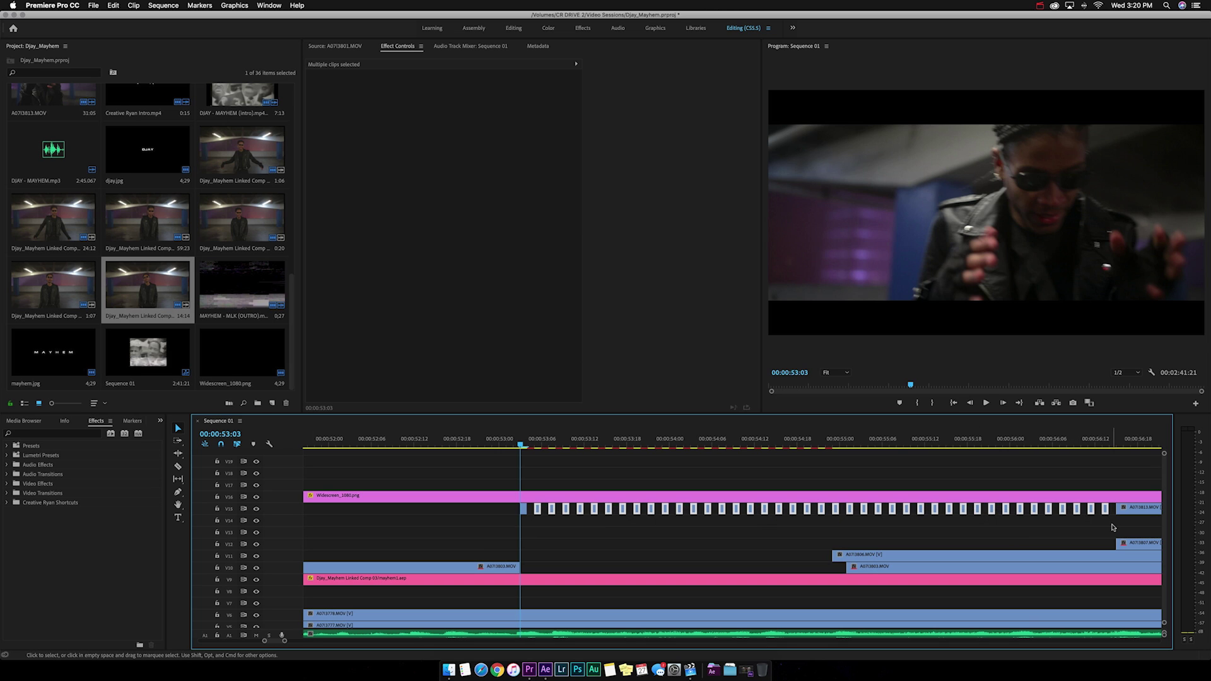
{"action": "key", "text": "Delete"}
{"action": "left_click_drag", "start_coordinate": [526, 509], "coordinate": [1118, 515]}
Razor the V15 clip into small pieces, delete four of them, and close up a gap.
{"action": "key", "text": "c"}
{"action": "left_click", "coordinate": [530, 508]}
{"action": "key", "text": "v"}
{"action": "left_click", "coordinate": [530, 509]}
{"action": "key", "text": "Delete"}
{"action": "left_click", "coordinate": [545, 509]}
{"action": "key", "text": "Delete"}
{"action": "left_click", "coordinate": [559, 509]}
{"action": "key", "text": "Delete"}
{"action": "left_click", "coordinate": [573, 508]}
{"action": "key", "text": "Delete"}
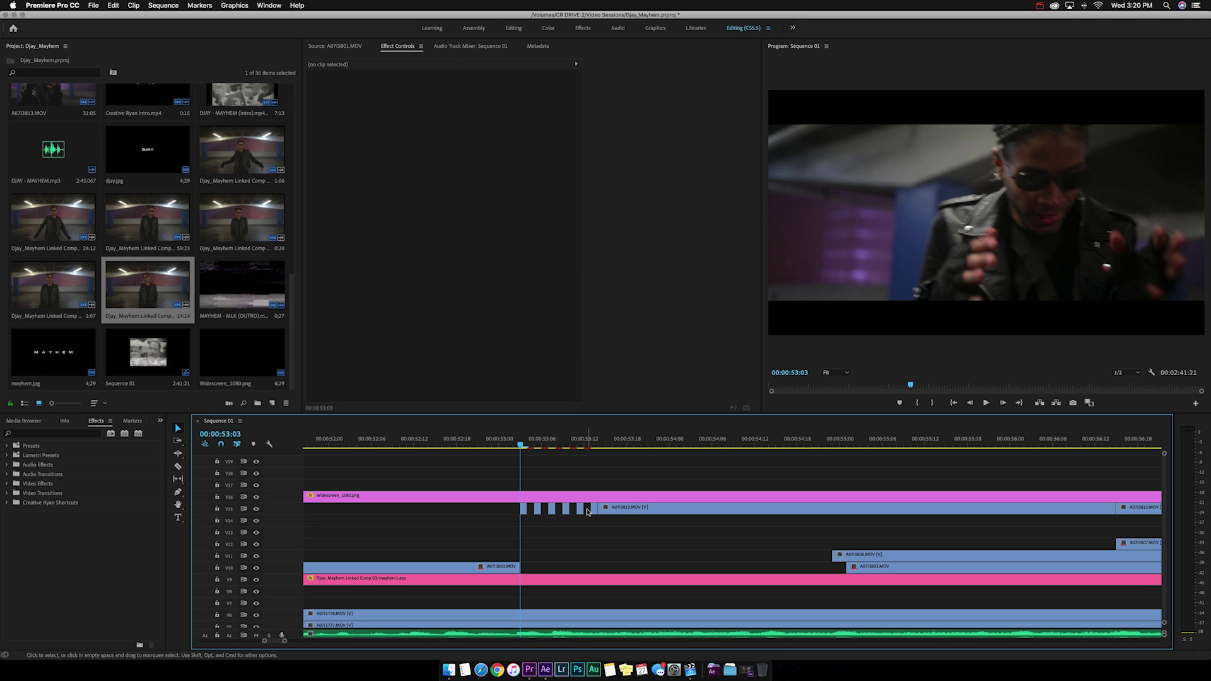
{"action": "right_click", "coordinate": [588, 512]}
{"action": "left_click", "coordinate": [615, 548]}
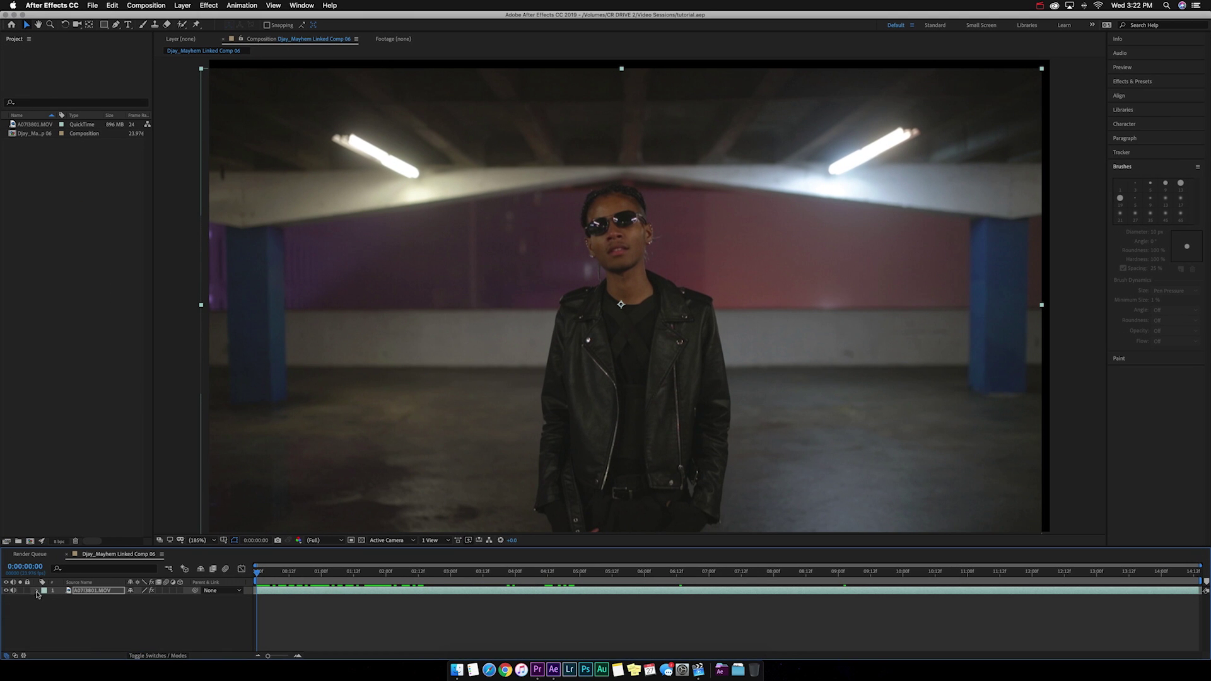
Check and recommit the layer's wiggle(300,40) Position expression, then close the project.
{"action": "left_click", "coordinate": [38, 592]}
{"action": "scroll", "coordinate": [74, 616], "scroll_direction": "down", "scroll_amount": 1}
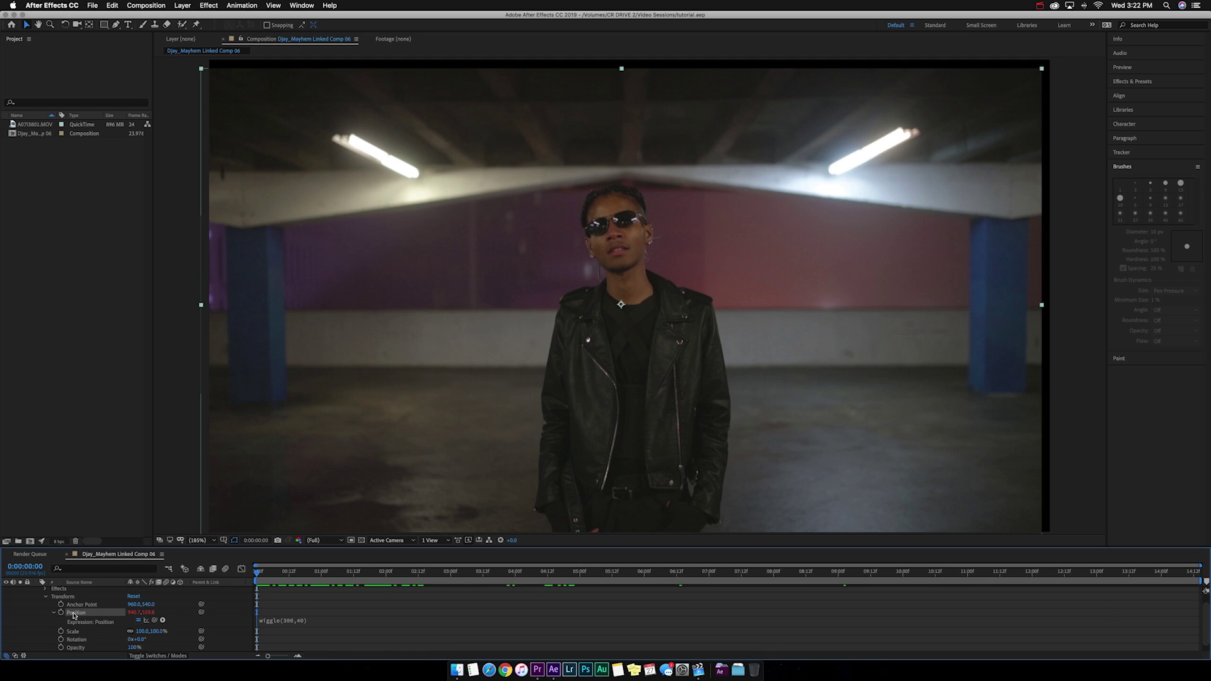
{"action": "left_click", "coordinate": [243, 5]}
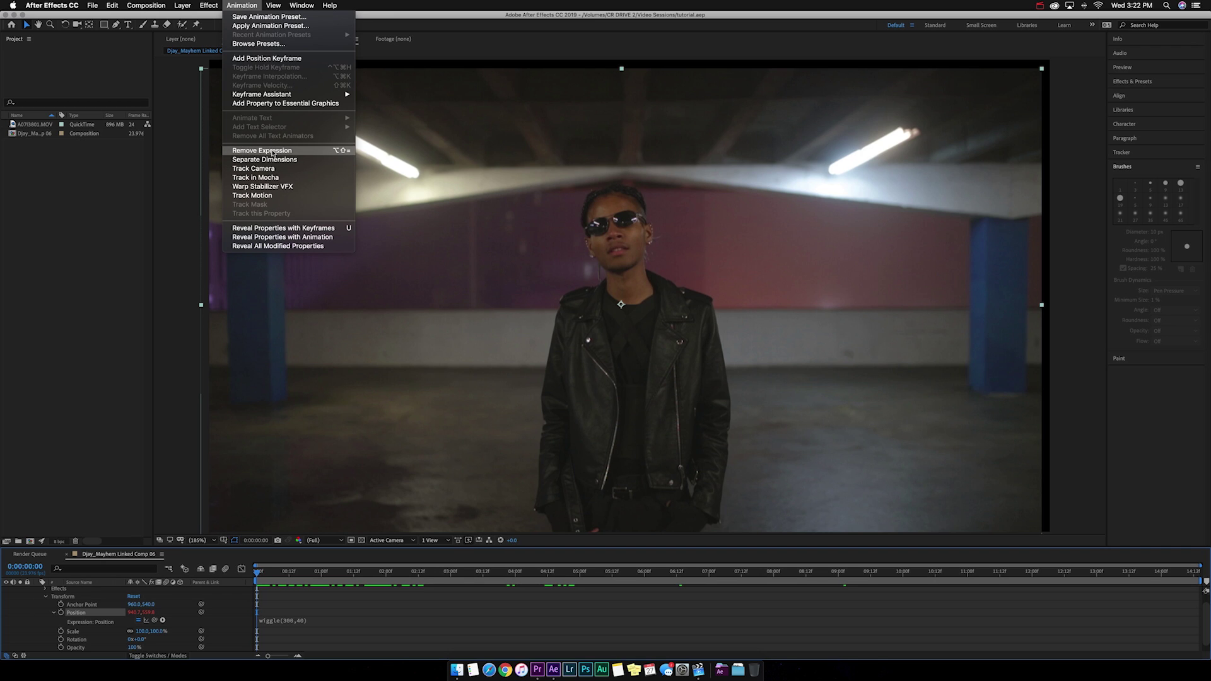
{"action": "left_click", "coordinate": [274, 624]}
{"action": "left_click", "coordinate": [275, 623]}
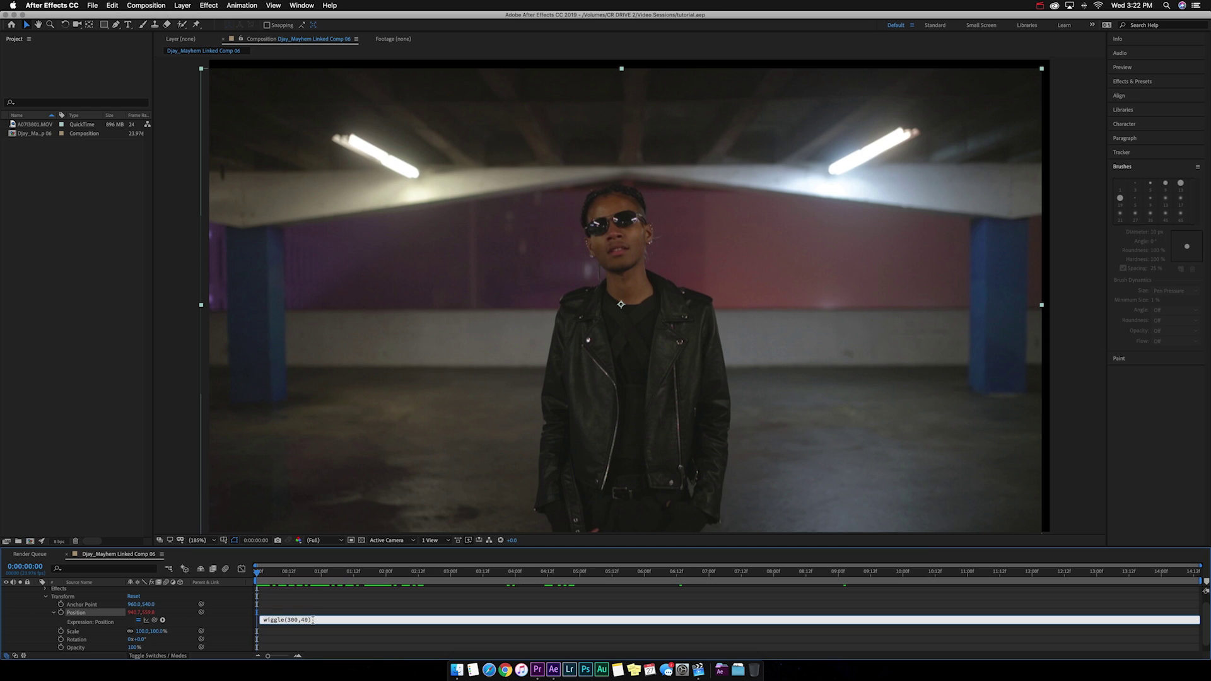
{"action": "left_click", "coordinate": [115, 484]}
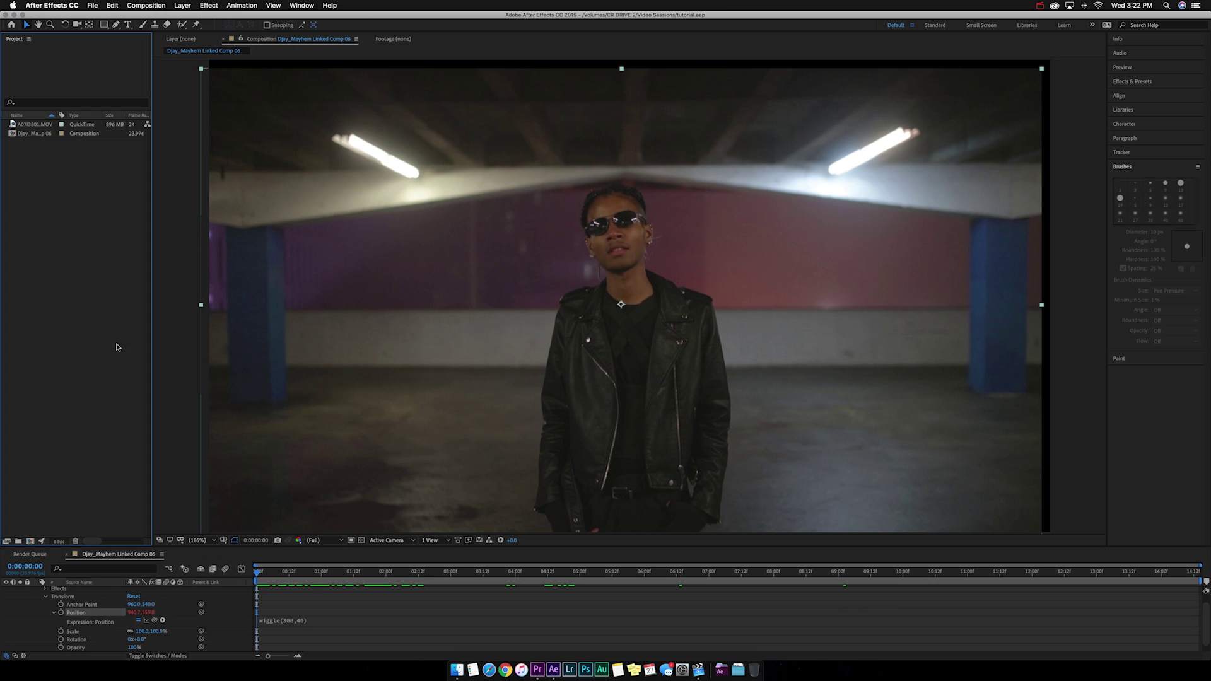
{"action": "left_click", "coordinate": [5, 14]}
{"action": "left_click", "coordinate": [5, 15]}
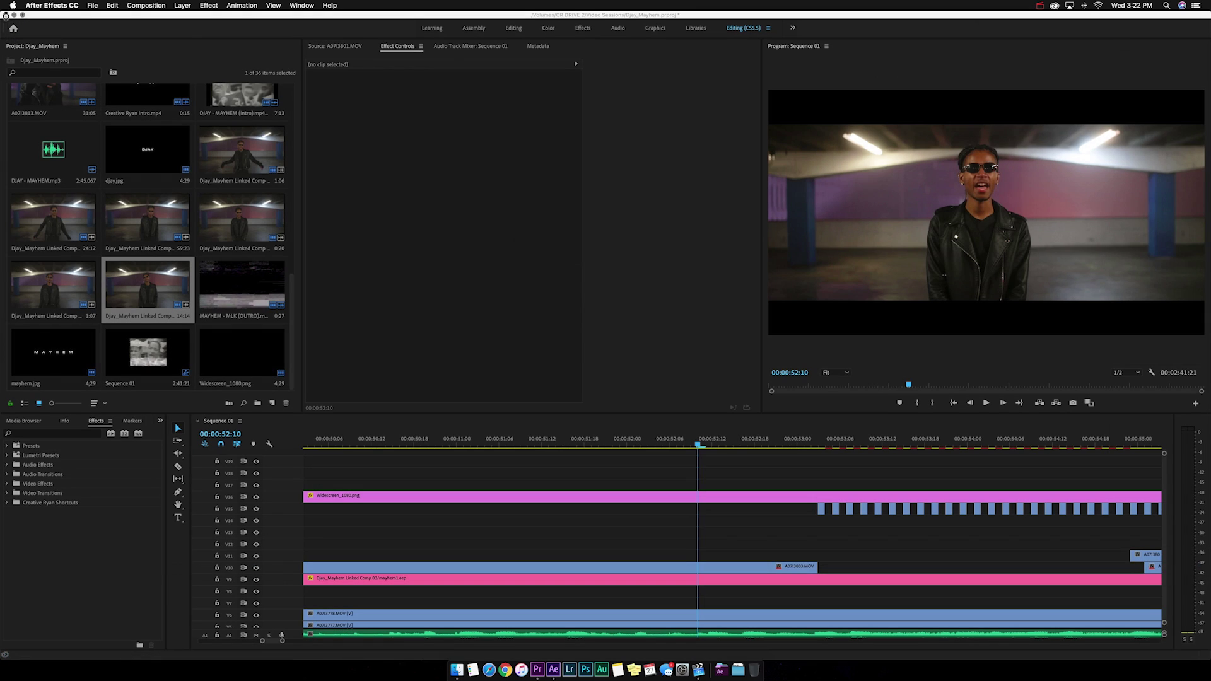